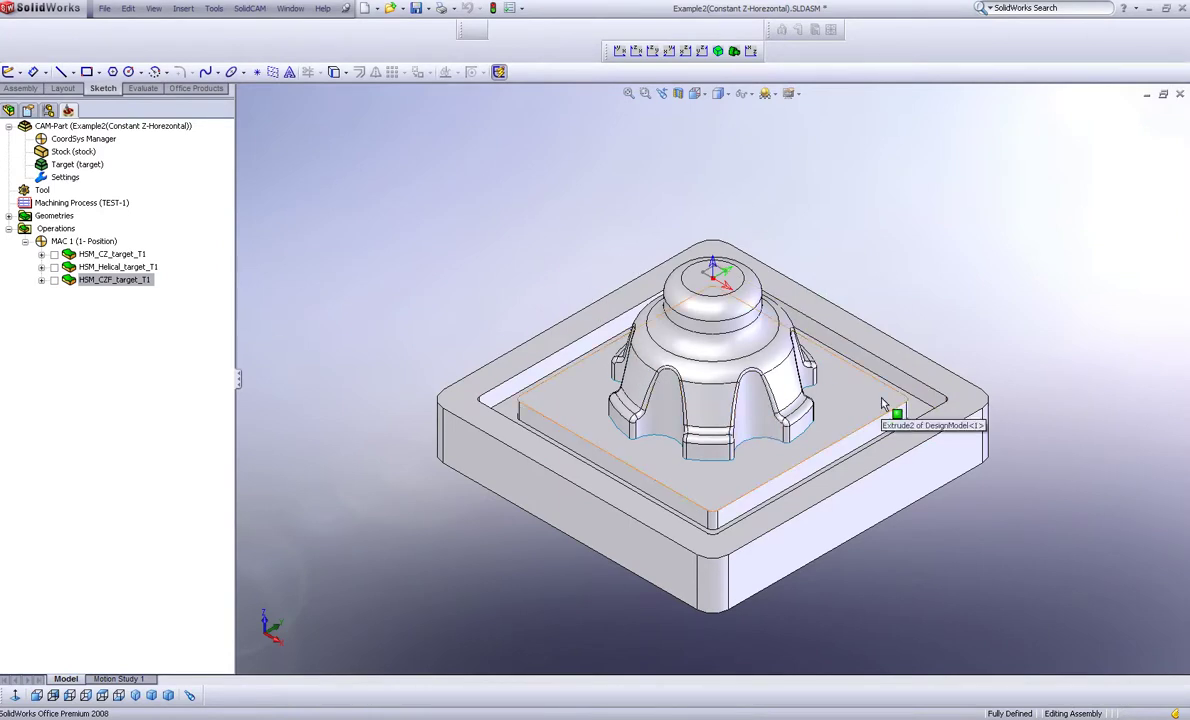
Add a new HSM operation with Helical machining technology and open its tool list.
right_click(58, 235)
mouse_move(92, 236)
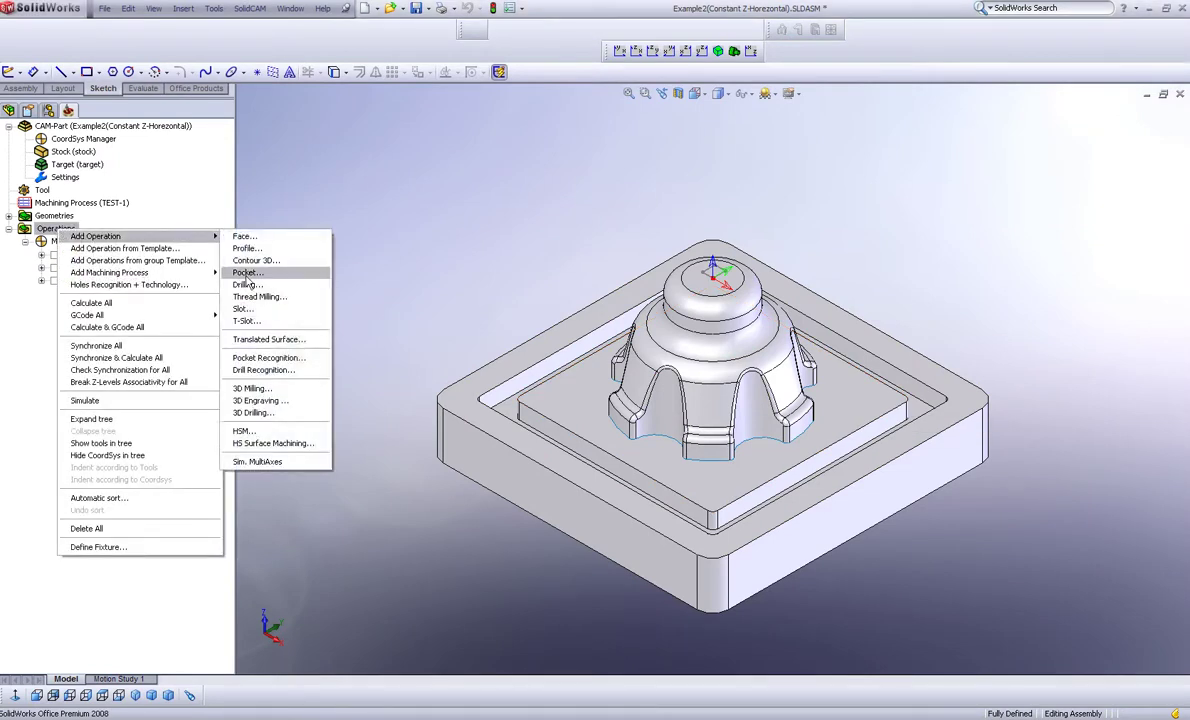
left_click(295, 432)
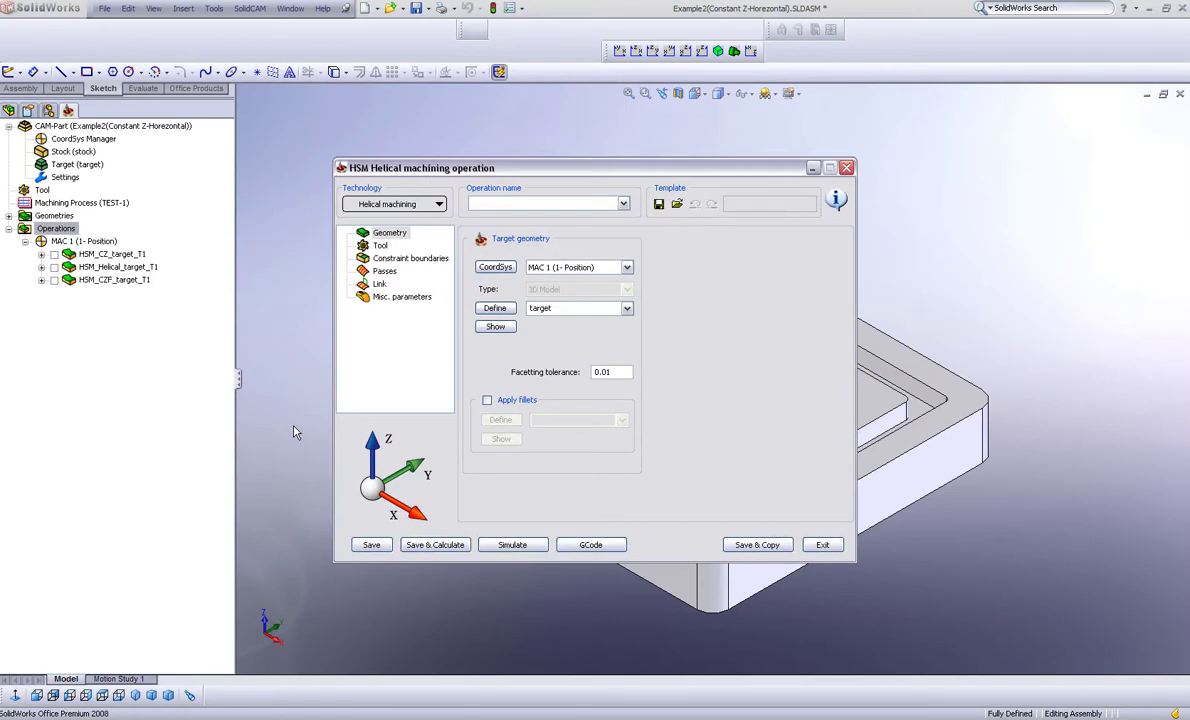
left_click(430, 206)
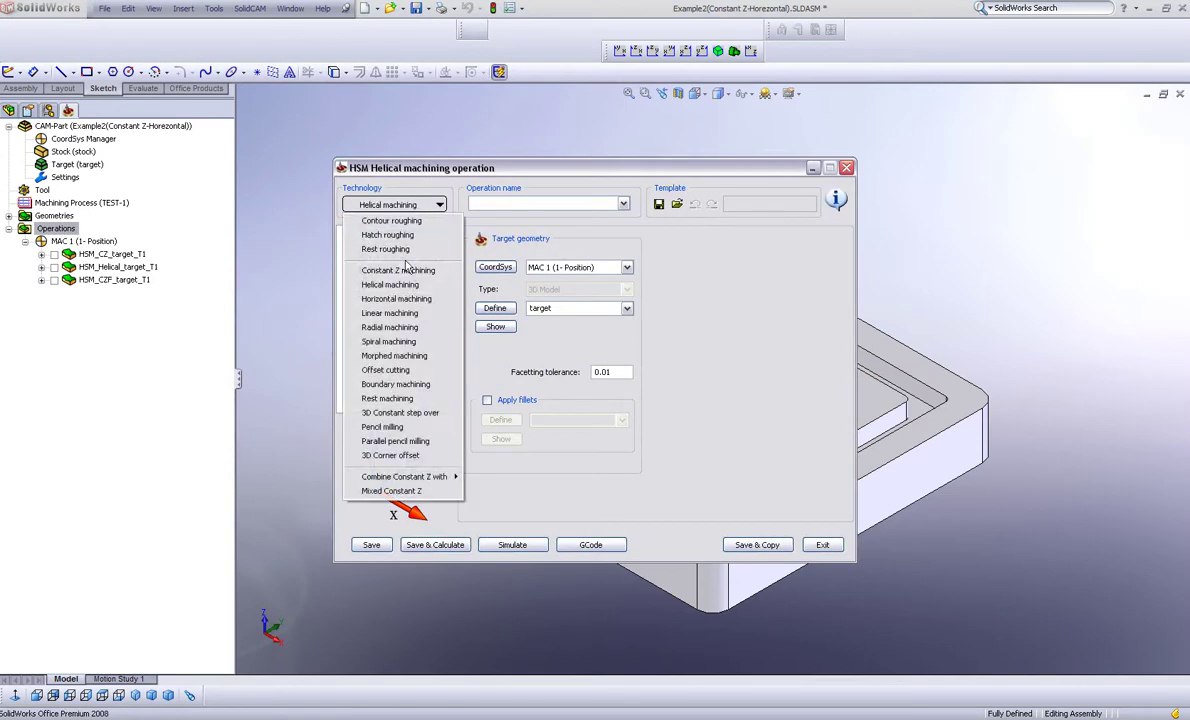
left_click(403, 288)
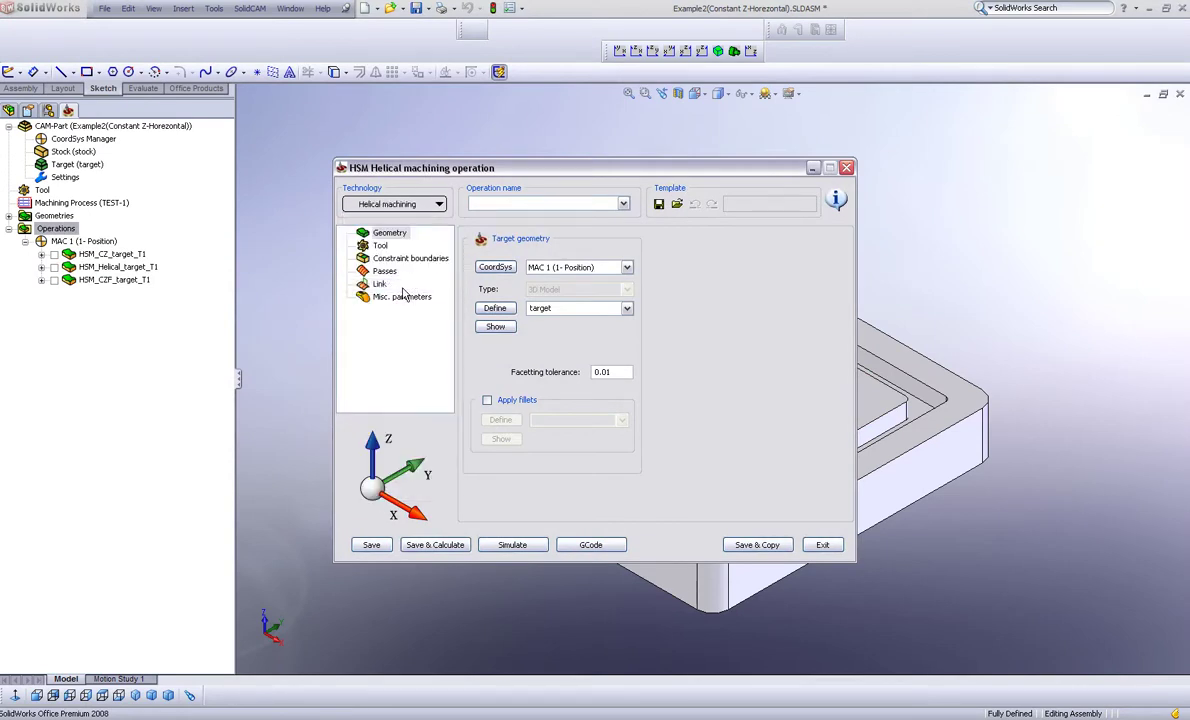
left_click(380, 245)
left_click(519, 385)
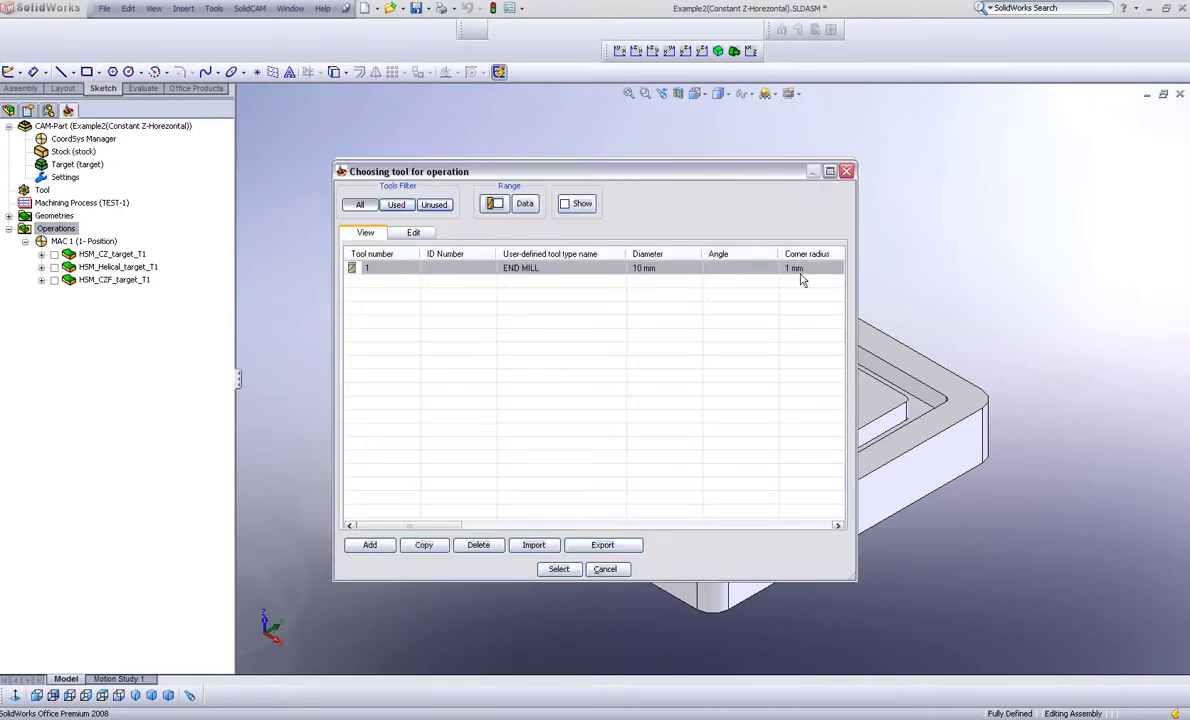
Assign tool 1, the 10 mm end mill, and make the constraint boundary created automatically.
left_click(548, 572)
left_click(401, 260)
left_click(481, 257)
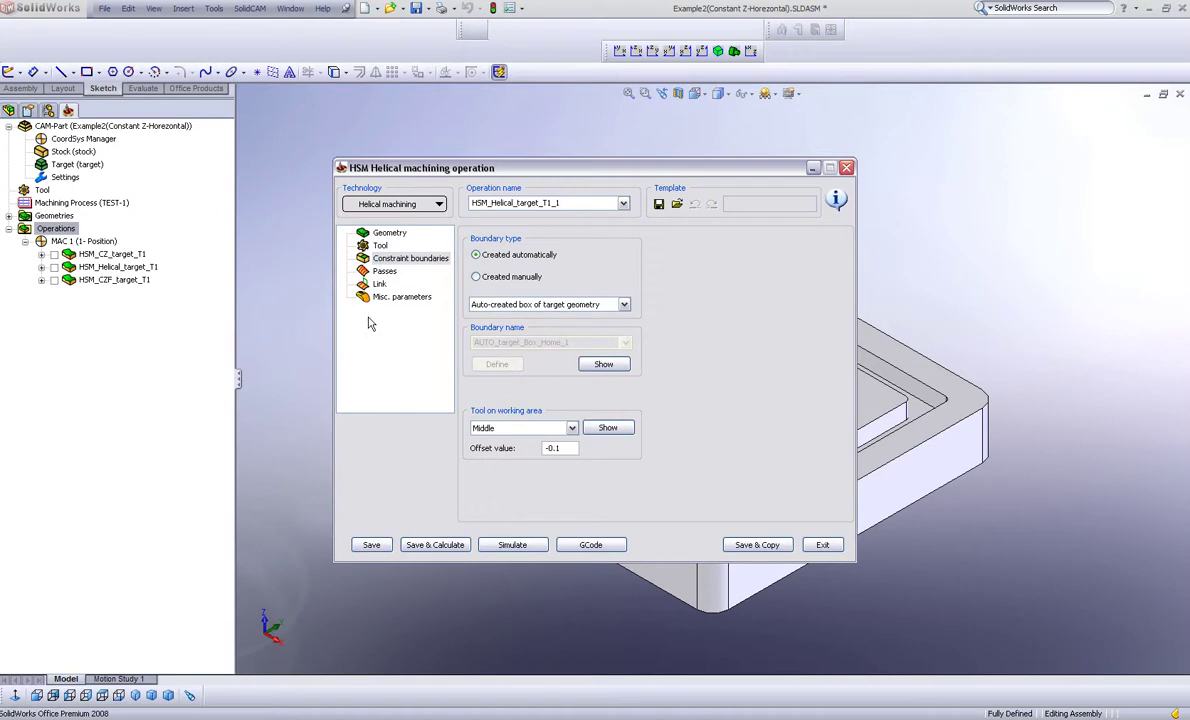
Set the pass limits to Z-Top 0 and Z-Bottom -66, picked from the pocket floor.
left_click(382, 272)
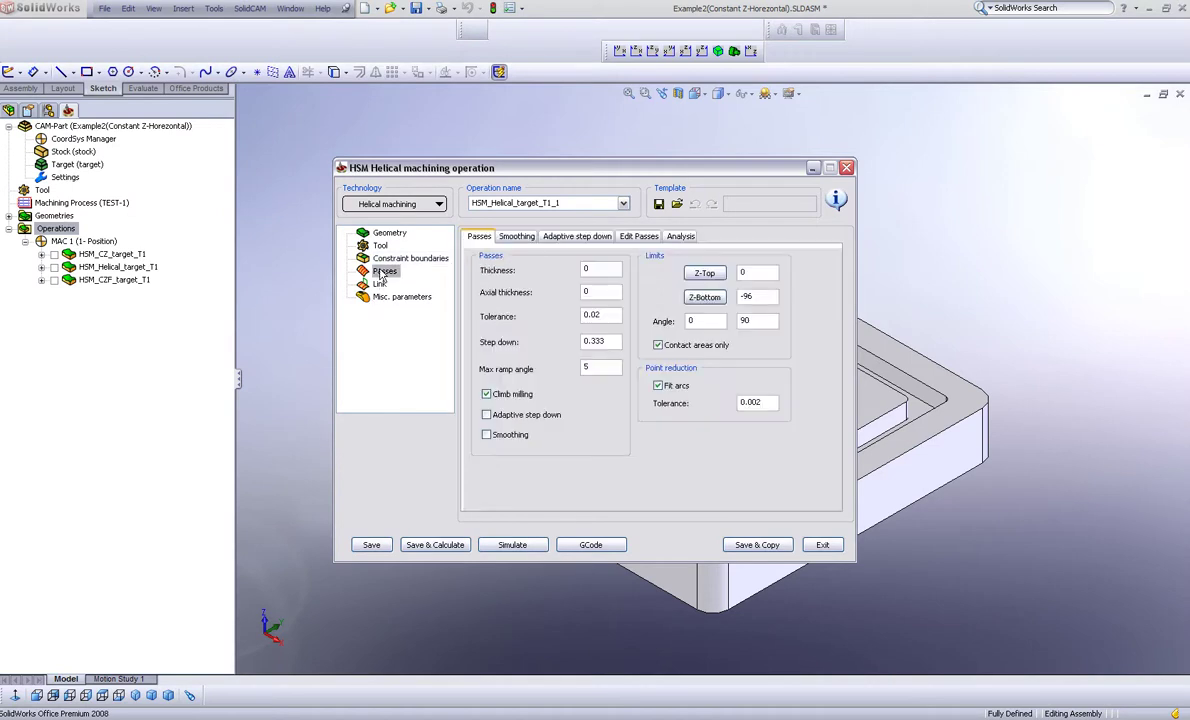
left_click(704, 273)
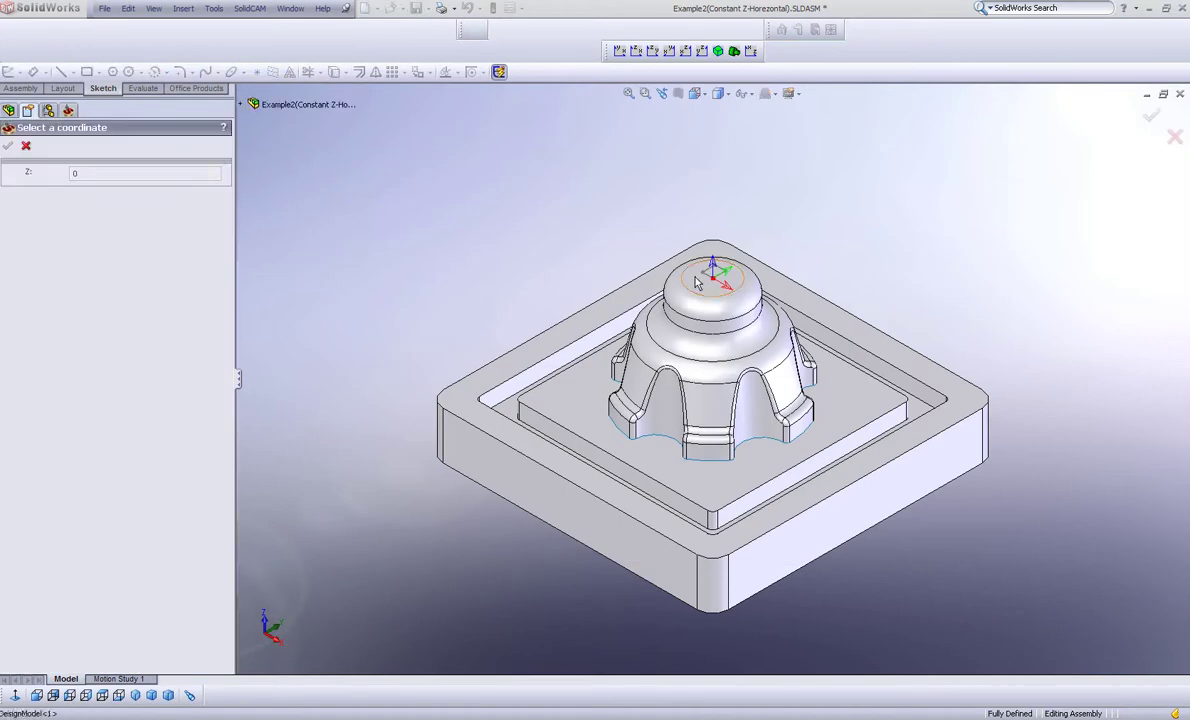
left_click(8, 147)
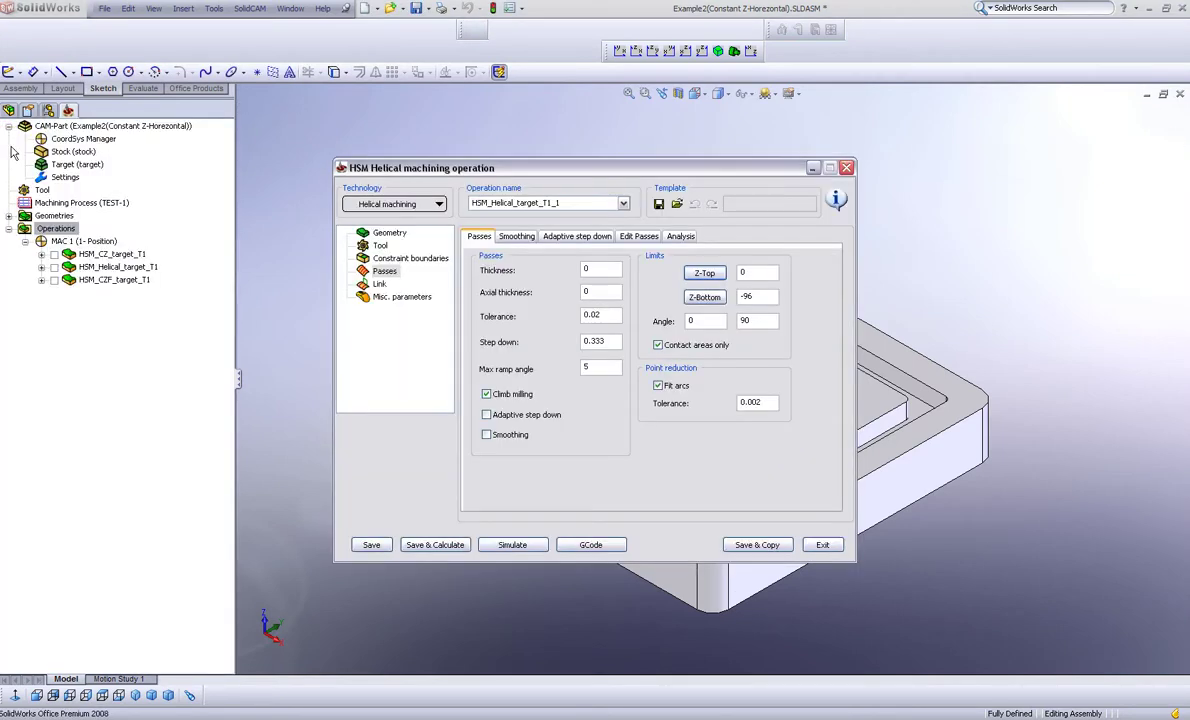
left_click(704, 297)
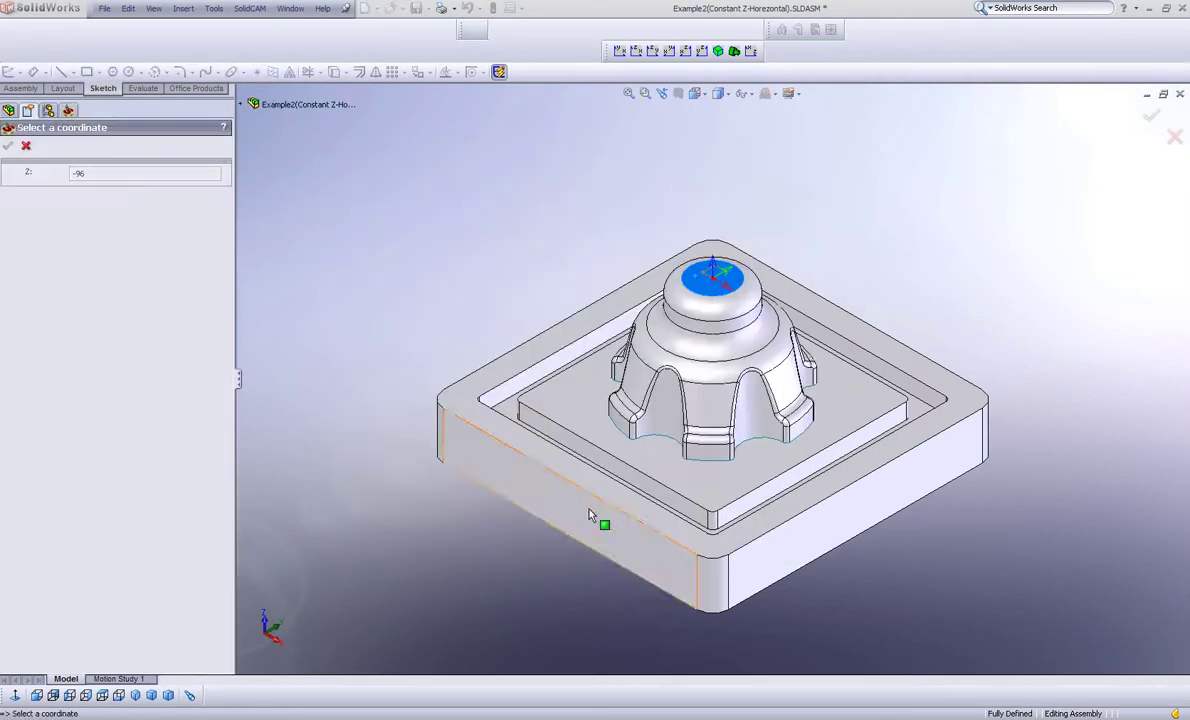
left_click(658, 456)
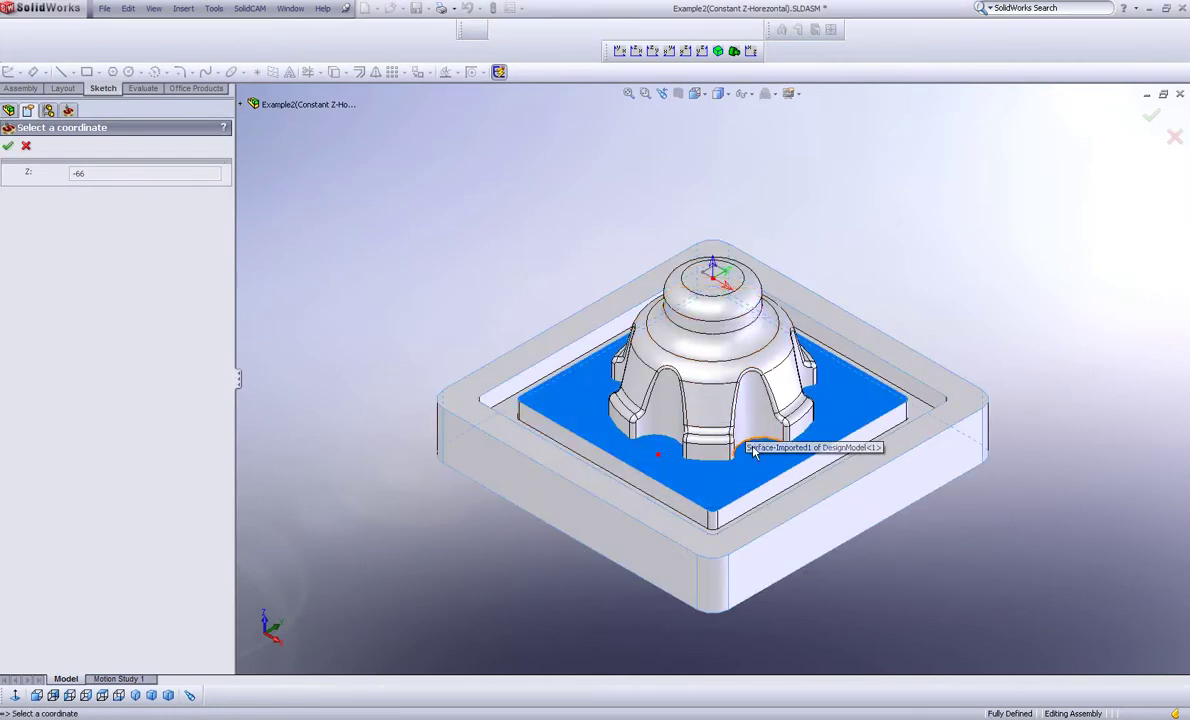
left_click(9, 145)
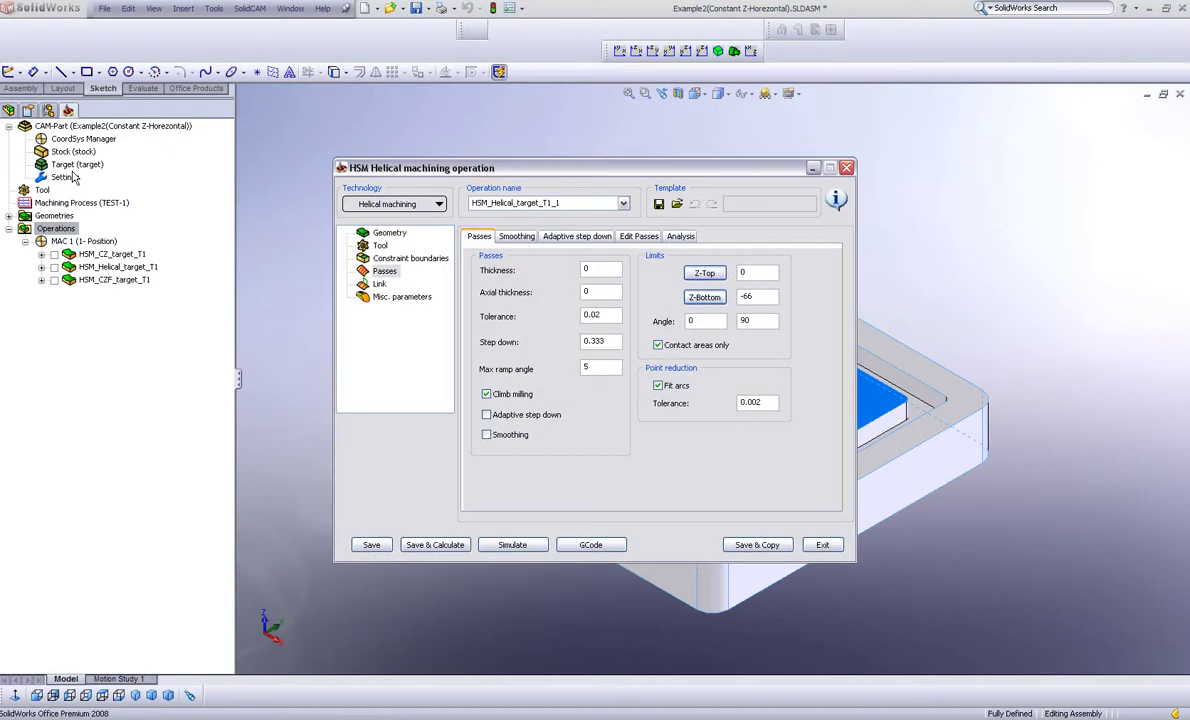
Change the step down to 1, then save and calculate the operation.
double_click(597, 342)
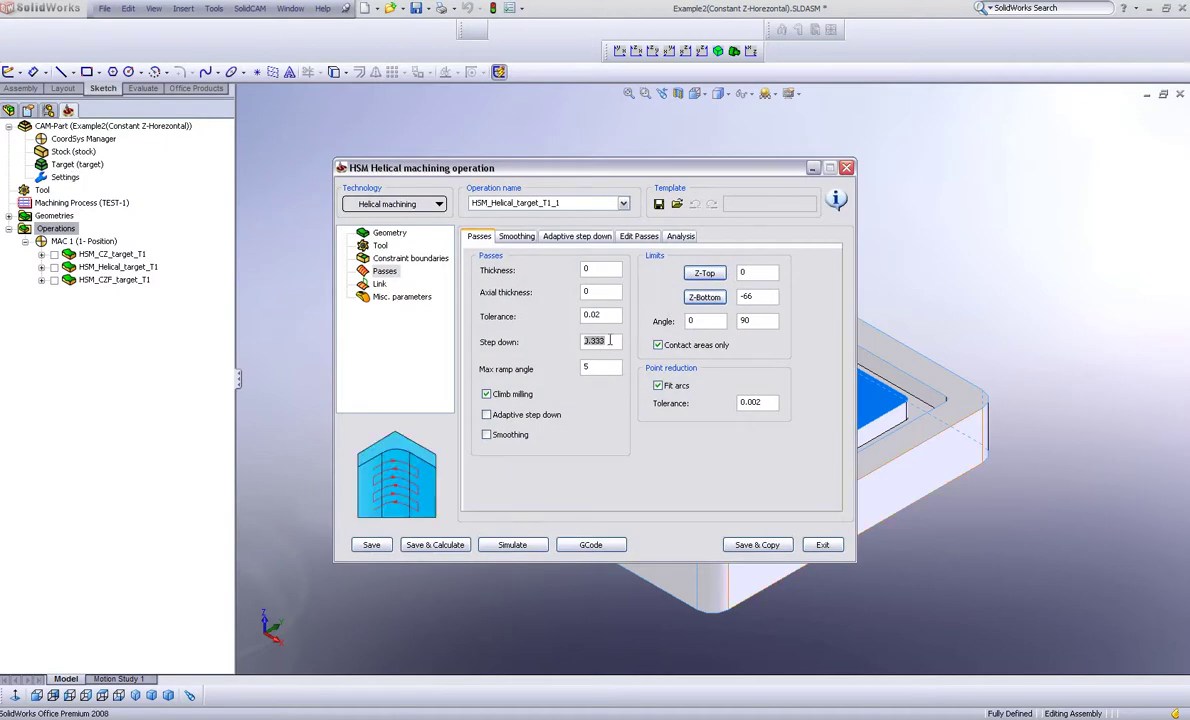
type("1")
key("Tab")
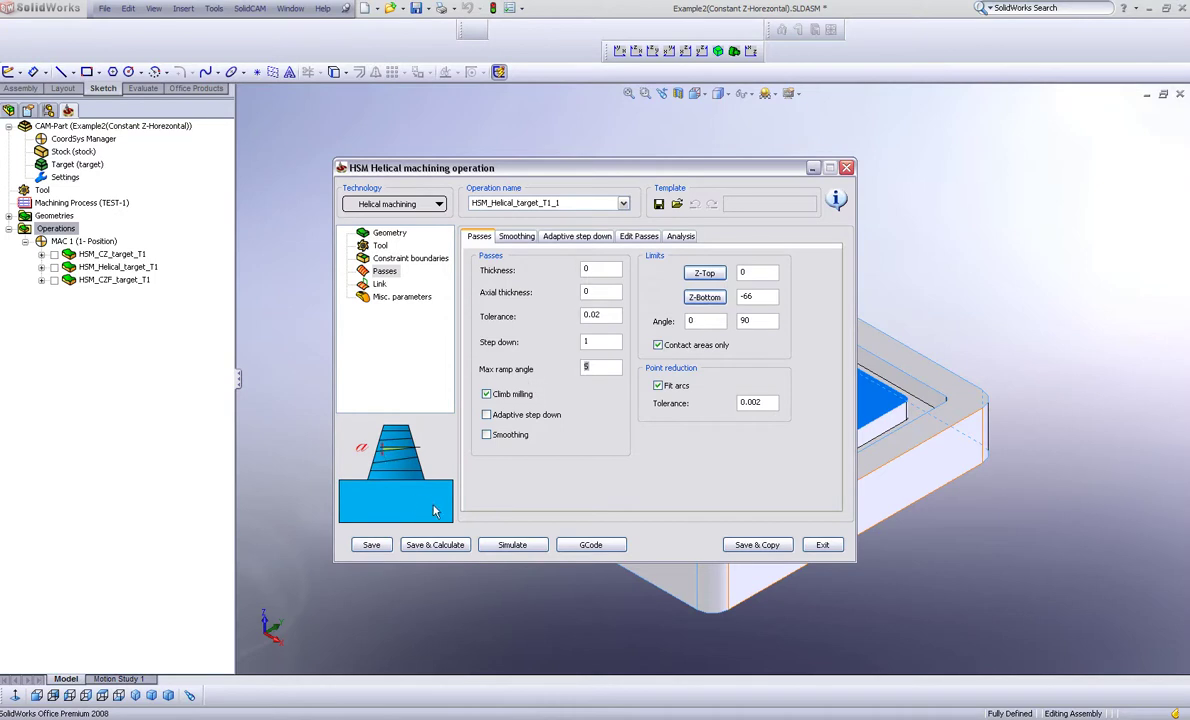
left_click(436, 545)
Play the HSM_Helical_target_T1_1 simulation, inspecting it from several angles, then exit it.
left_click(519, 547)
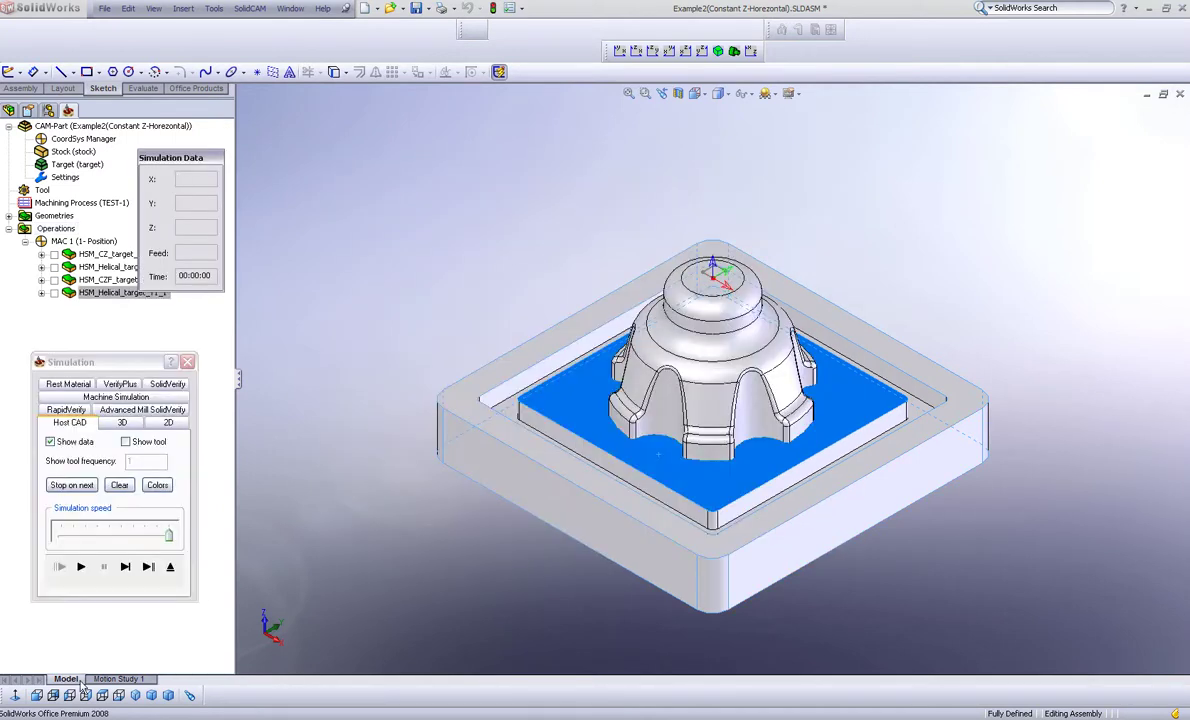
left_click(81, 566)
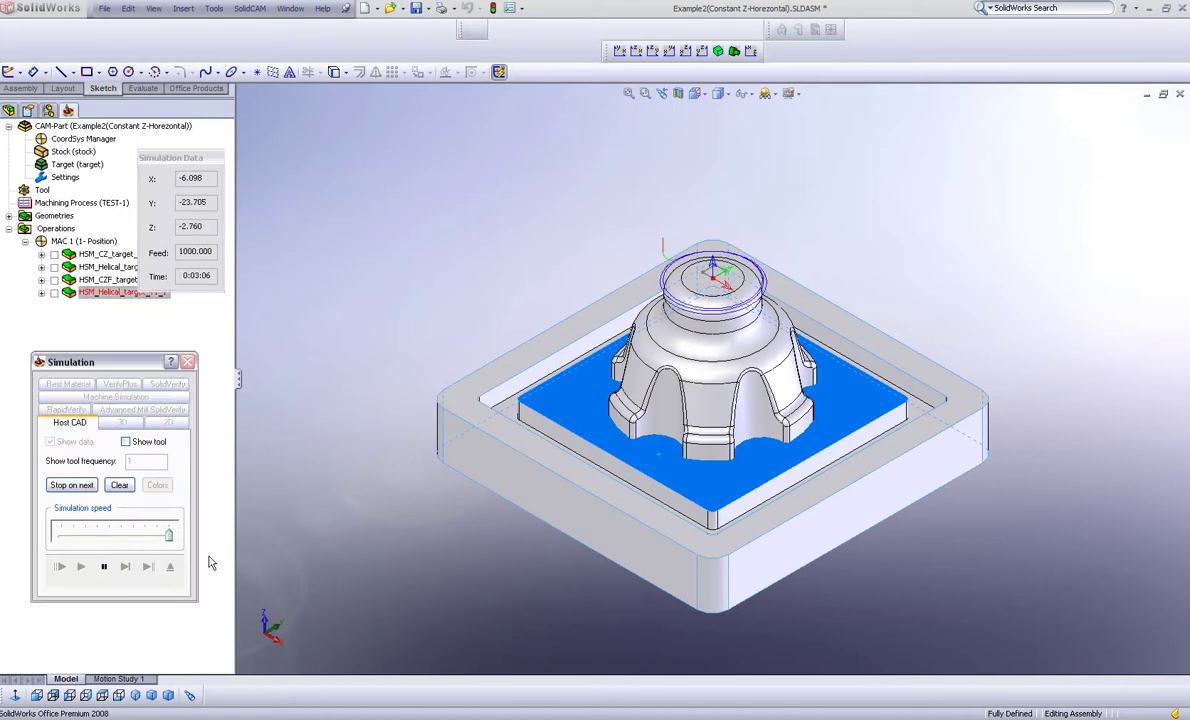
middle_click_drag(690, 360, 740, 345)
scroll(724, 309, "up", 3)
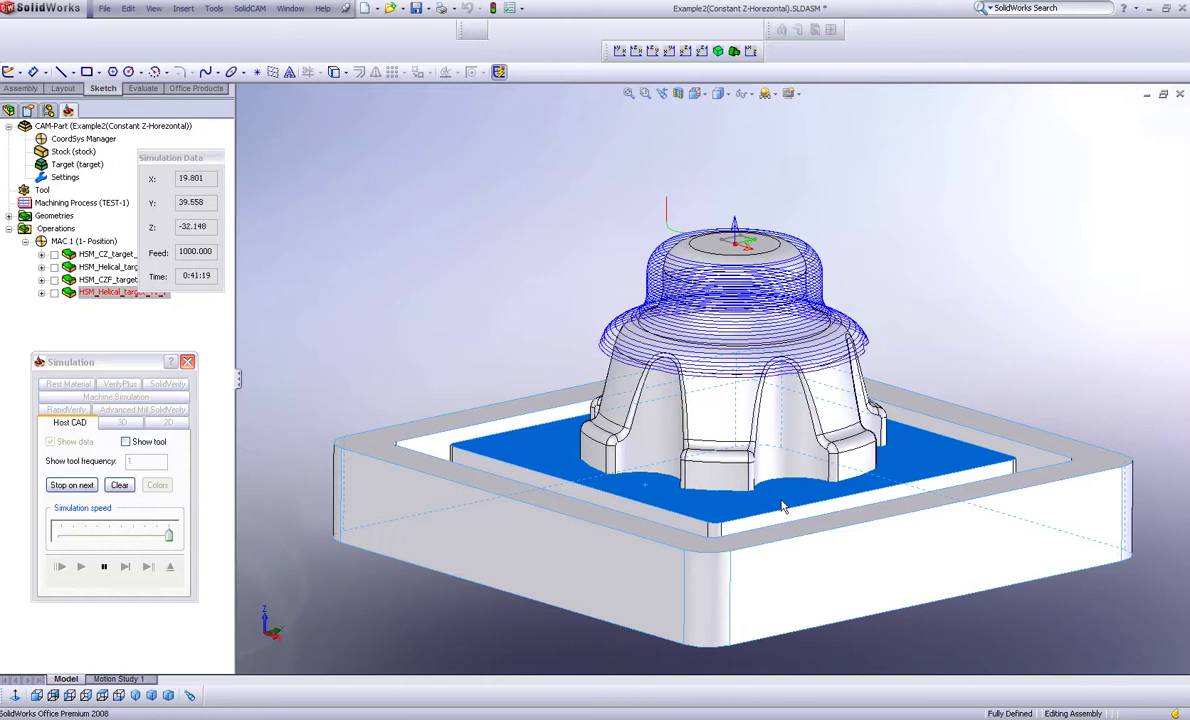
middle_click_drag(783, 506, 737, 402)
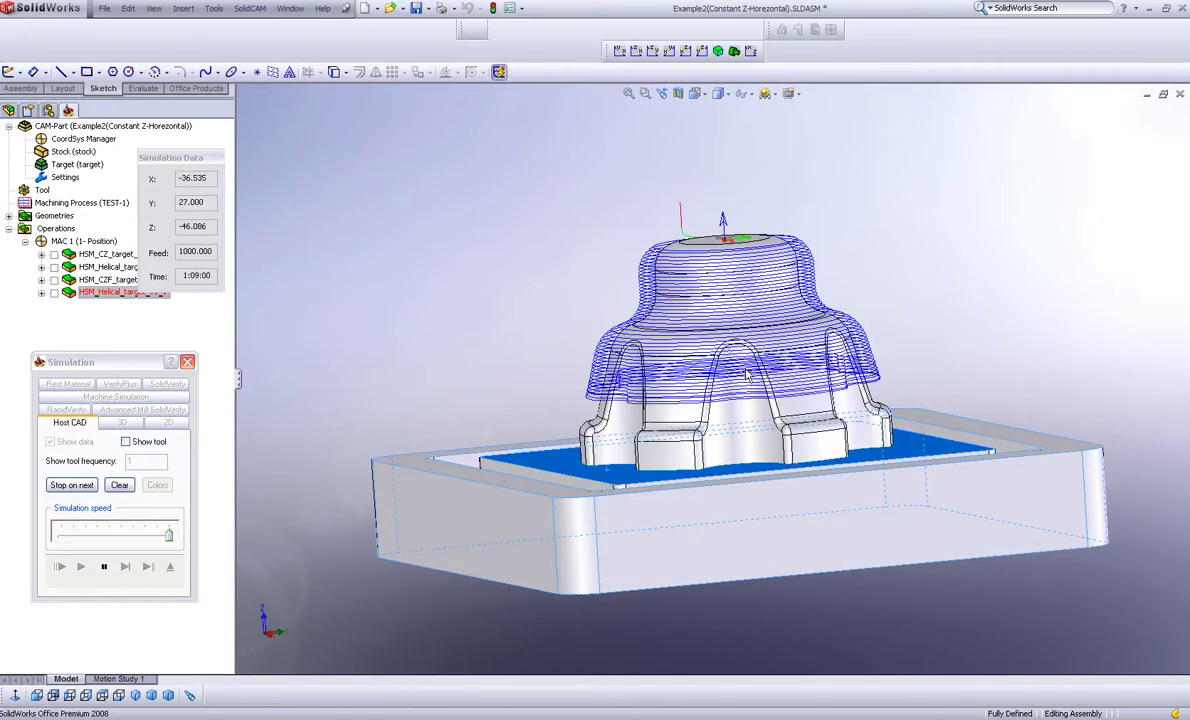
middle_click_drag(746, 374, 677, 327)
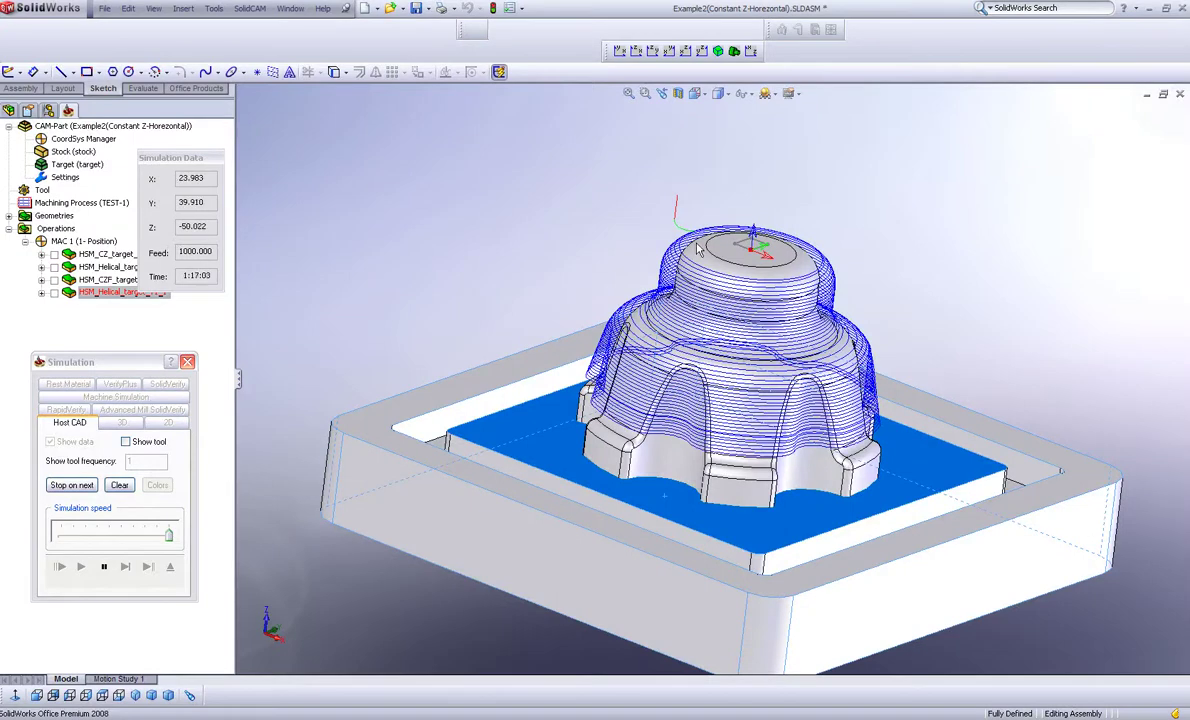
scroll(676, 458, "down", 3)
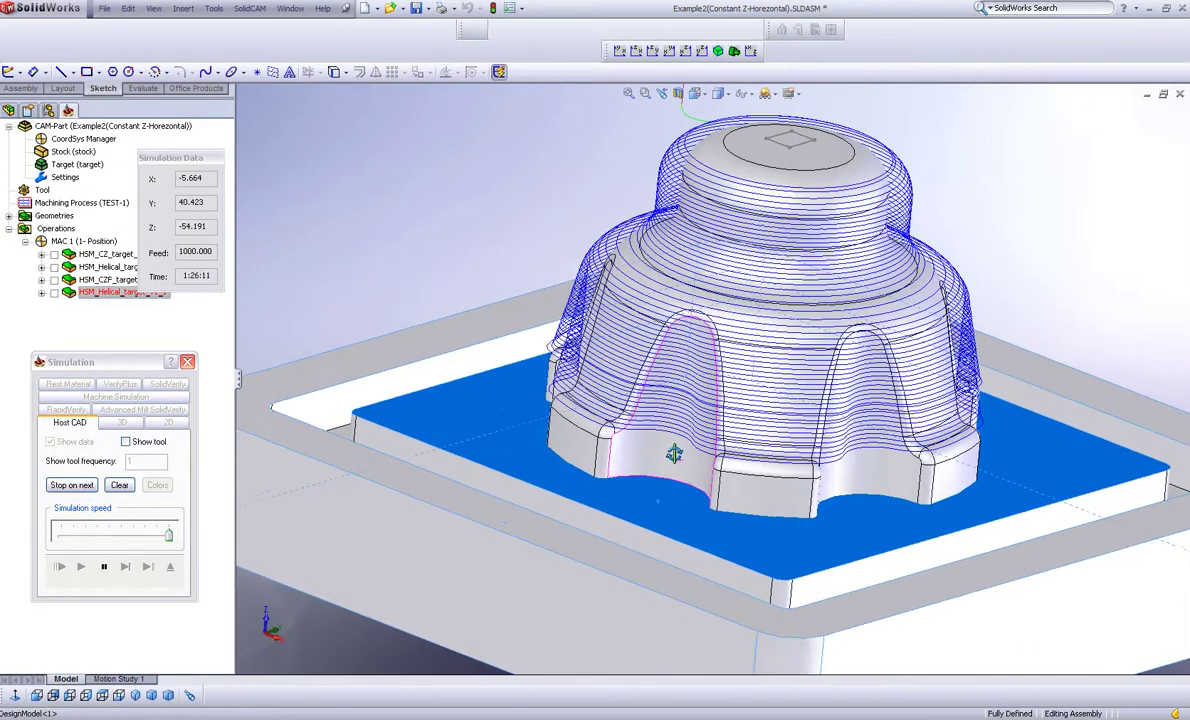
middle_click_drag(675, 455, 668, 441)
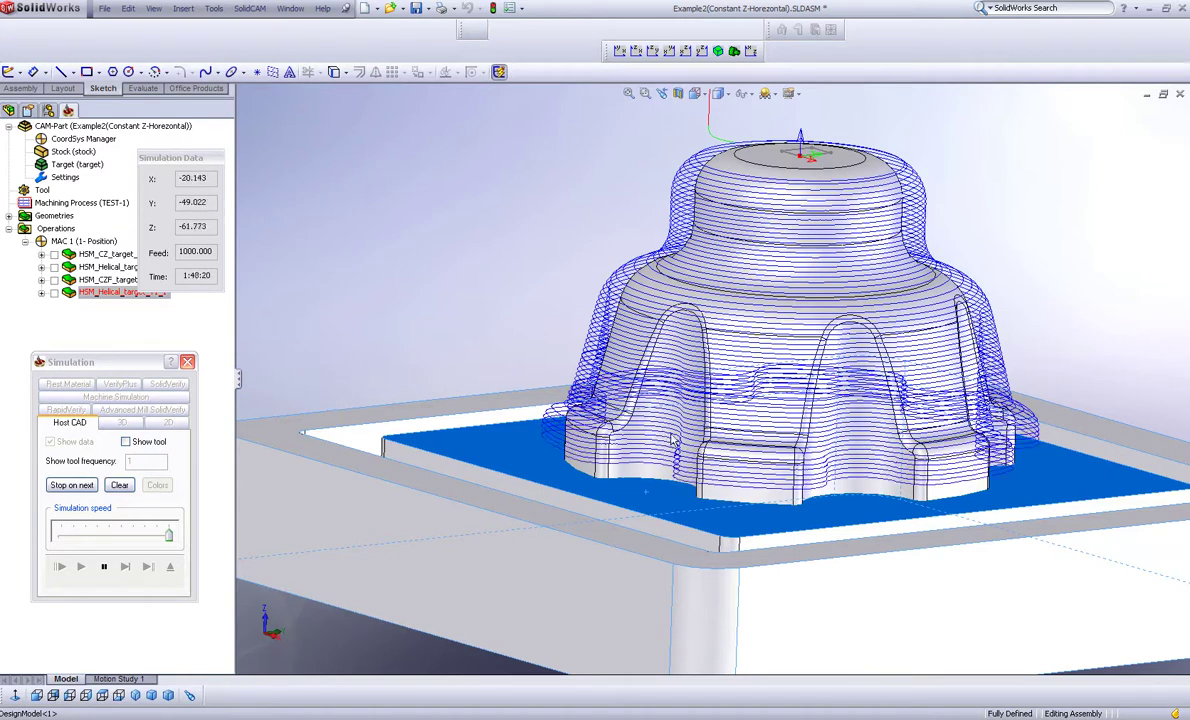
middle_click_drag(590, 479, 1042, 364)
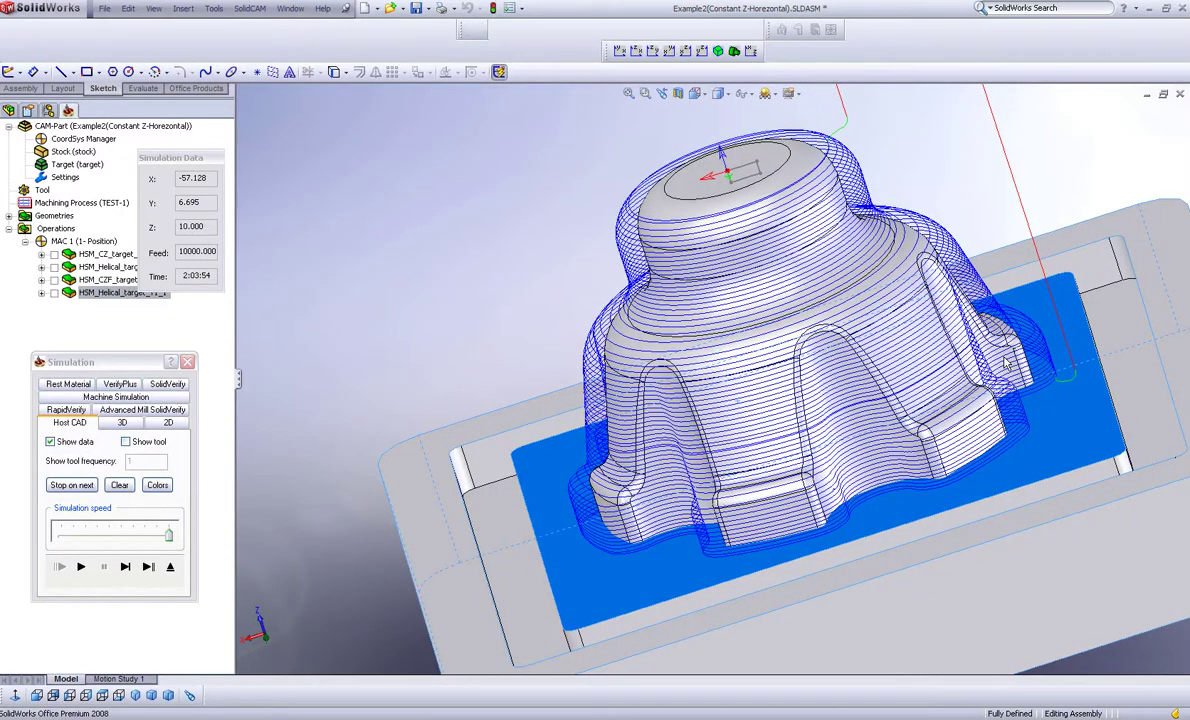
key("Escape")
middle_click_drag(908, 522, 958, 560)
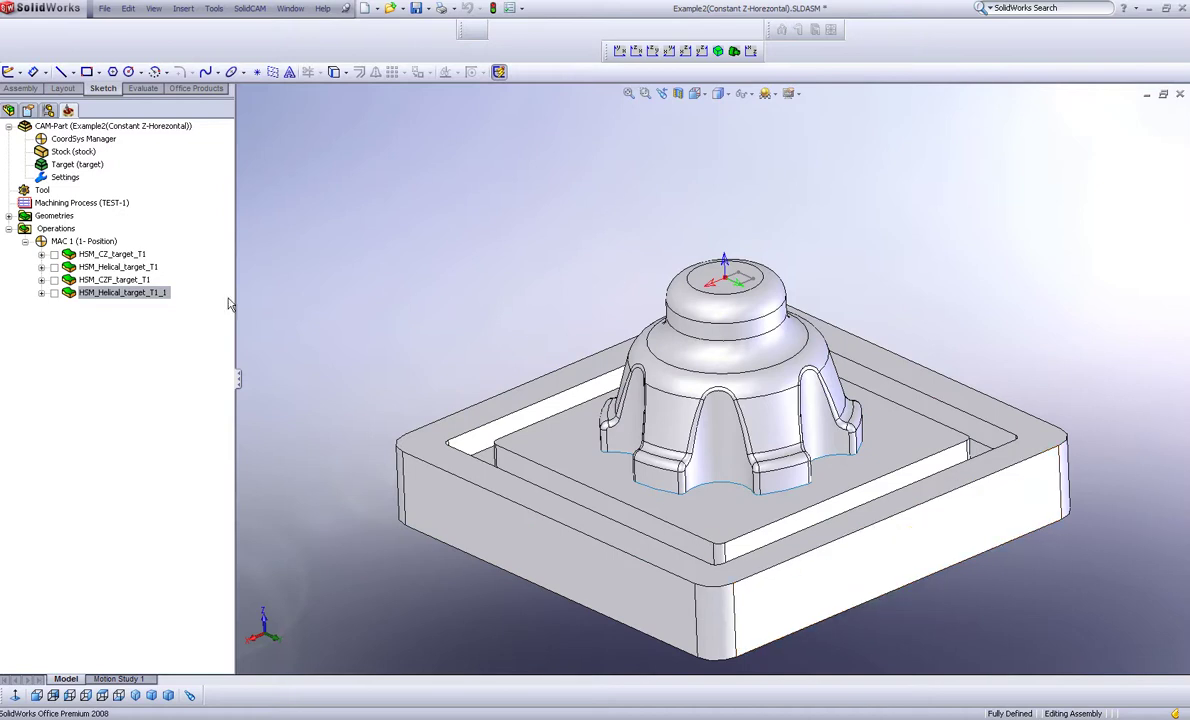
Add another HSM operation from the Operations context menu.
right_click(57, 231)
mouse_move(98, 233)
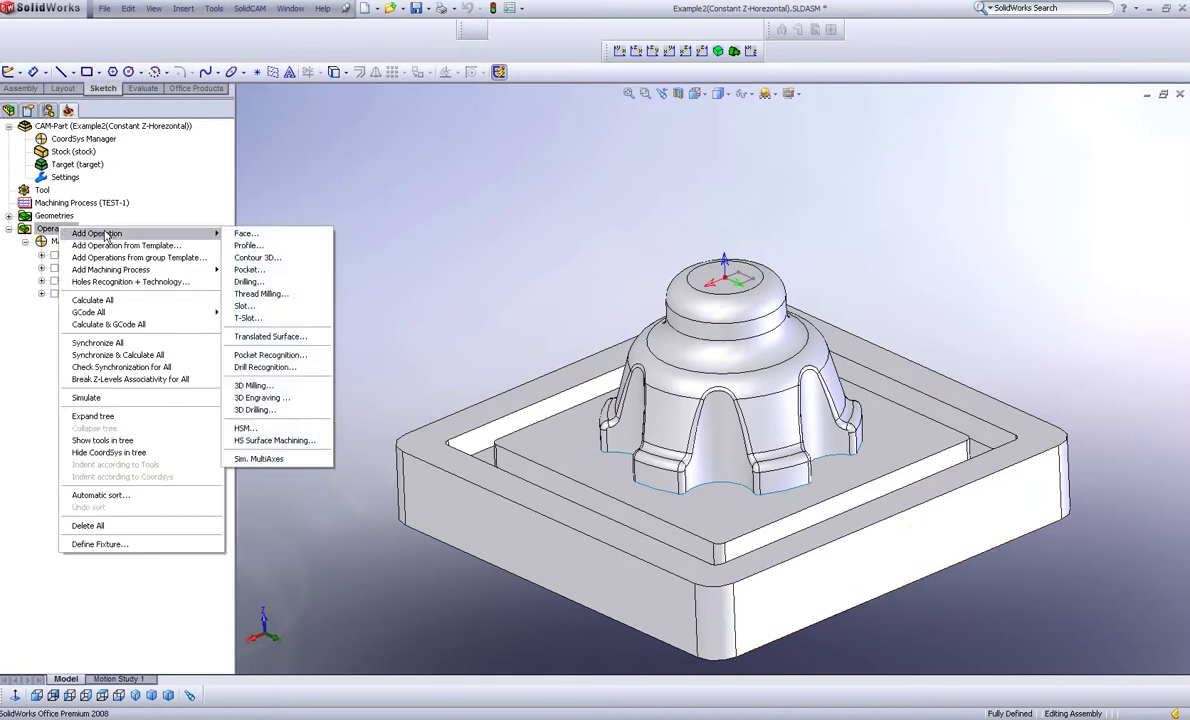
left_click(276, 430)
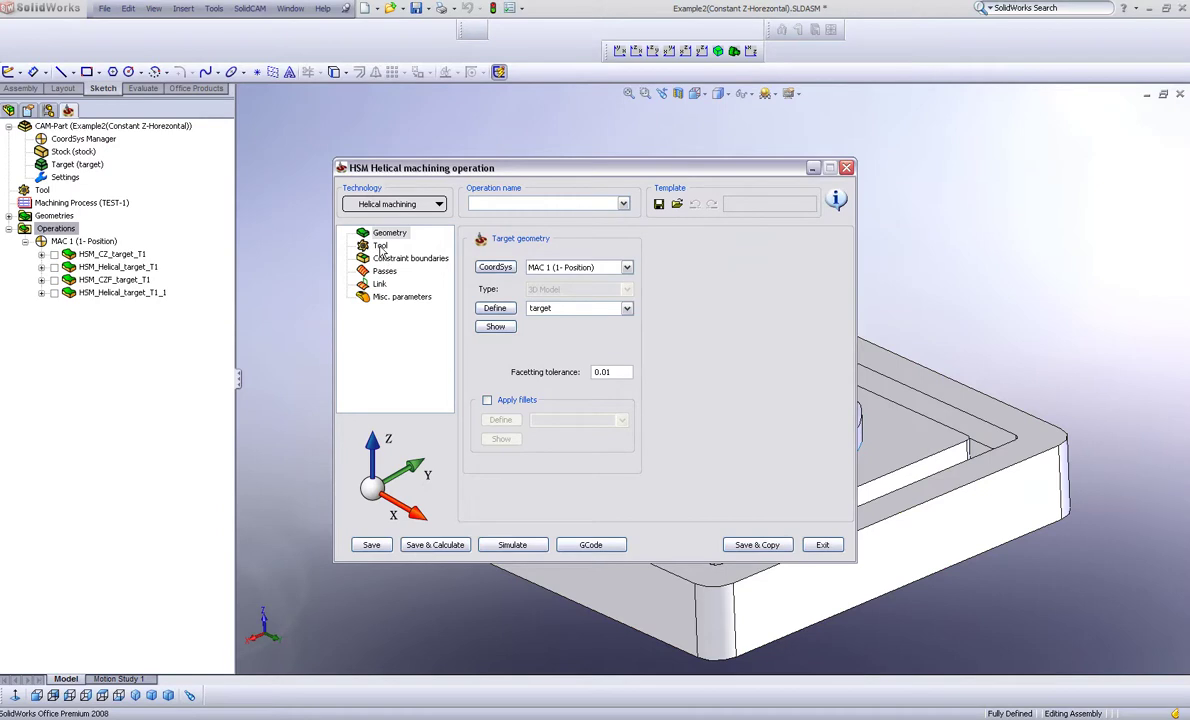
Choose tool 1, the 10 mm END MILL, for the new operation.
left_click(380, 246)
left_click(516, 383)
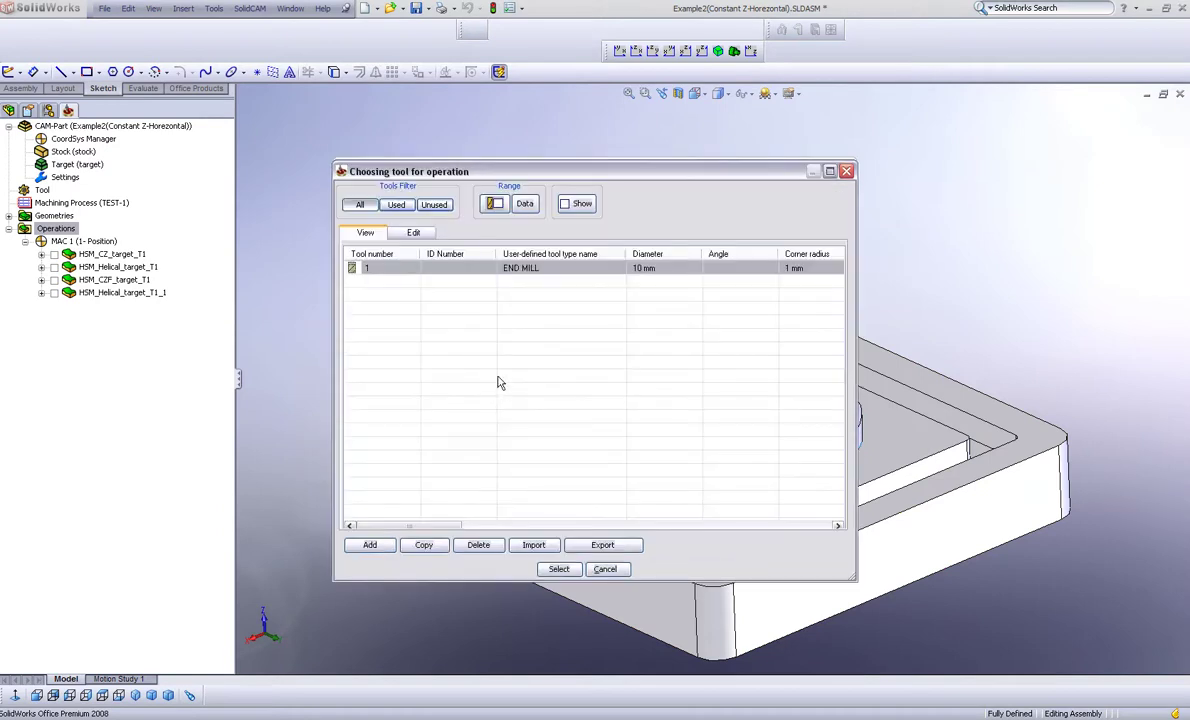
left_click(560, 569)
Make the constraint boundary created manually from Selected faces and start defining it.
left_click(406, 260)
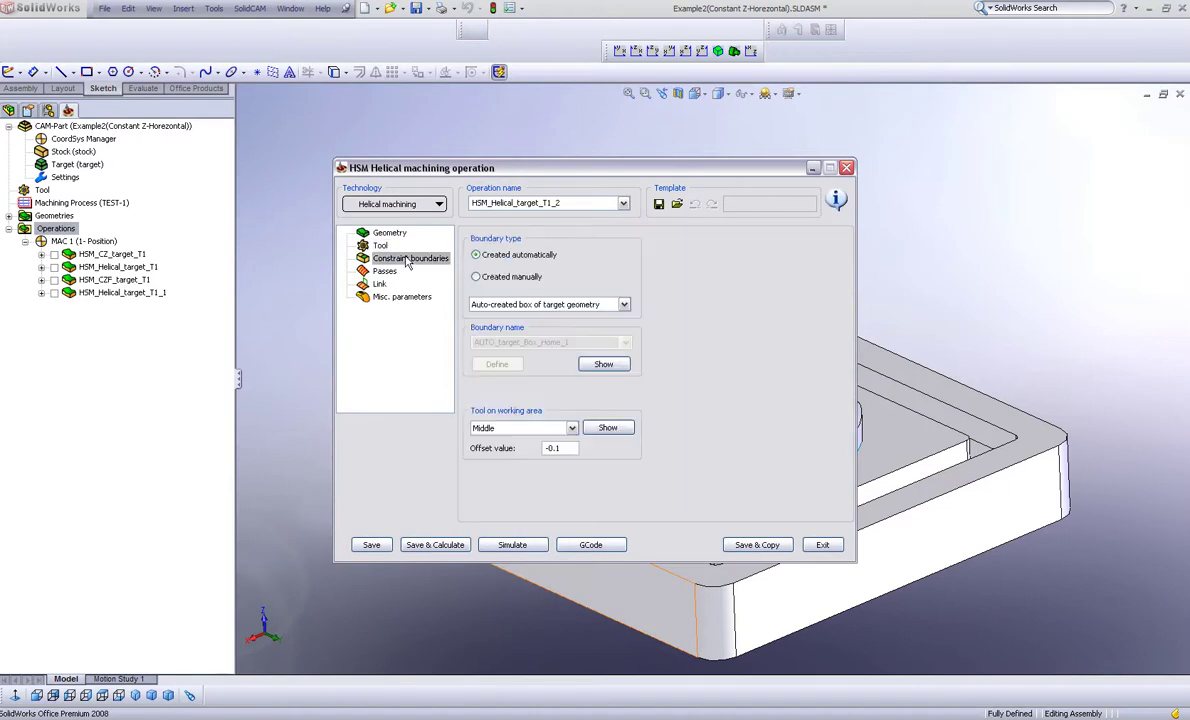
left_click(477, 276)
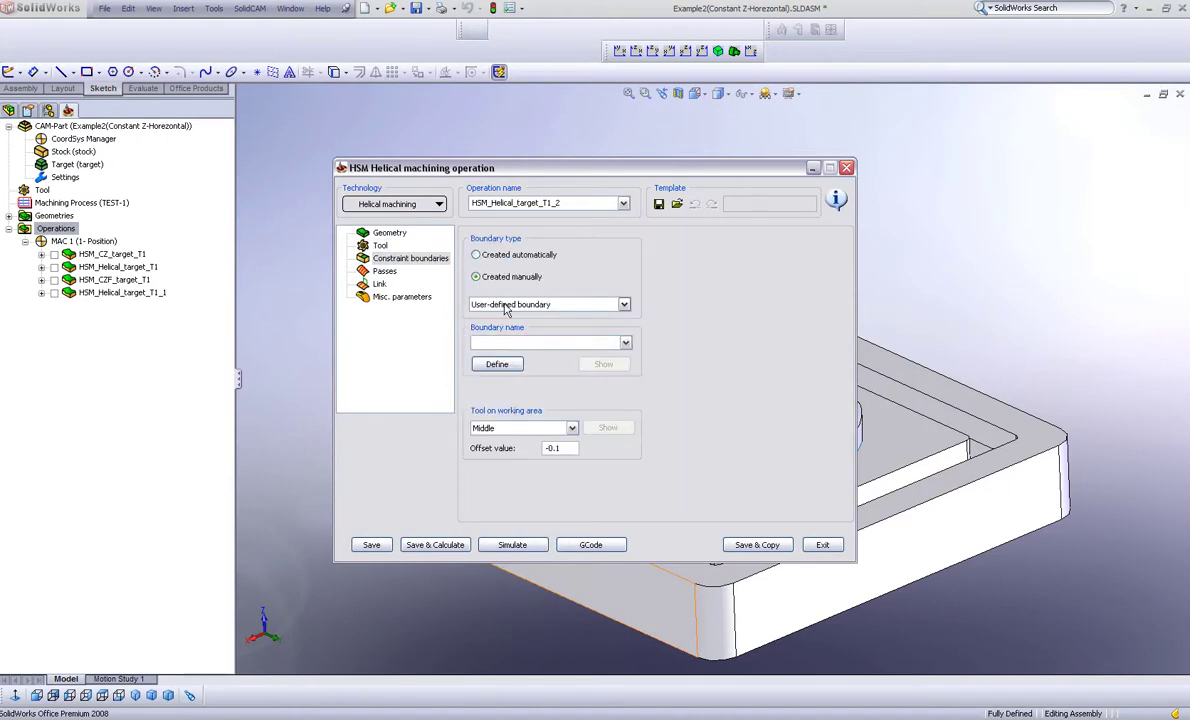
left_click(510, 304)
left_click(505, 327)
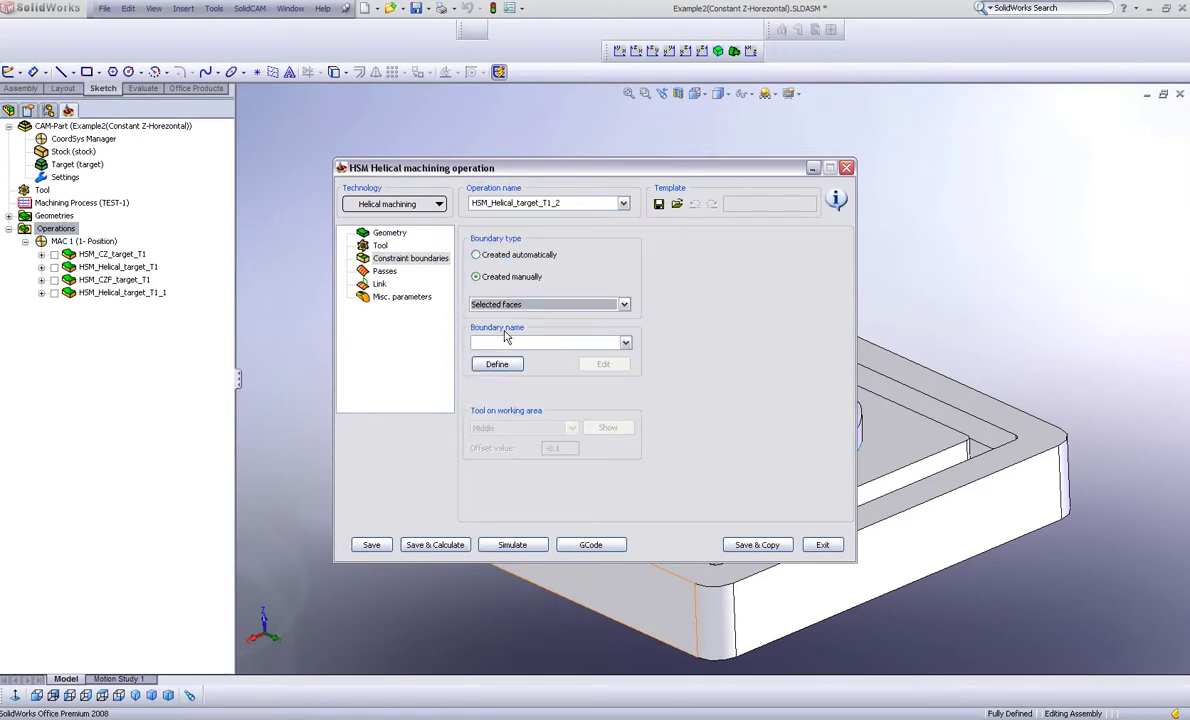
left_click(496, 366)
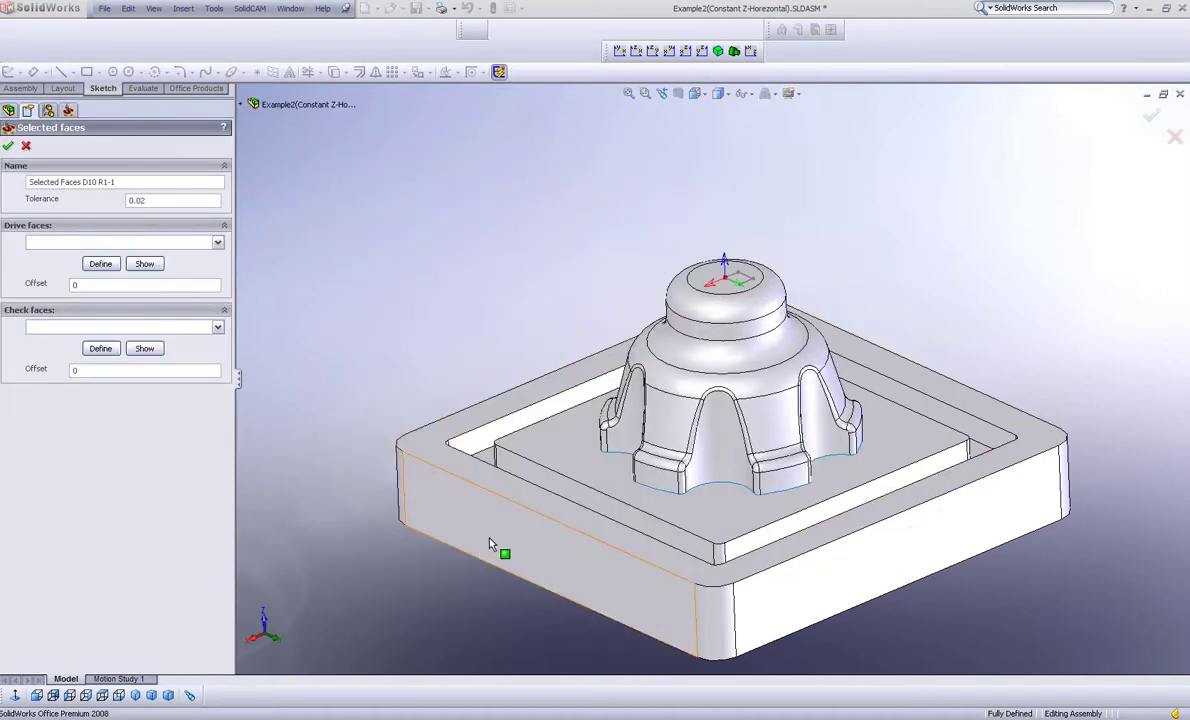
Pick the first six outer side faces of the base as drive faces.
left_click(100, 264)
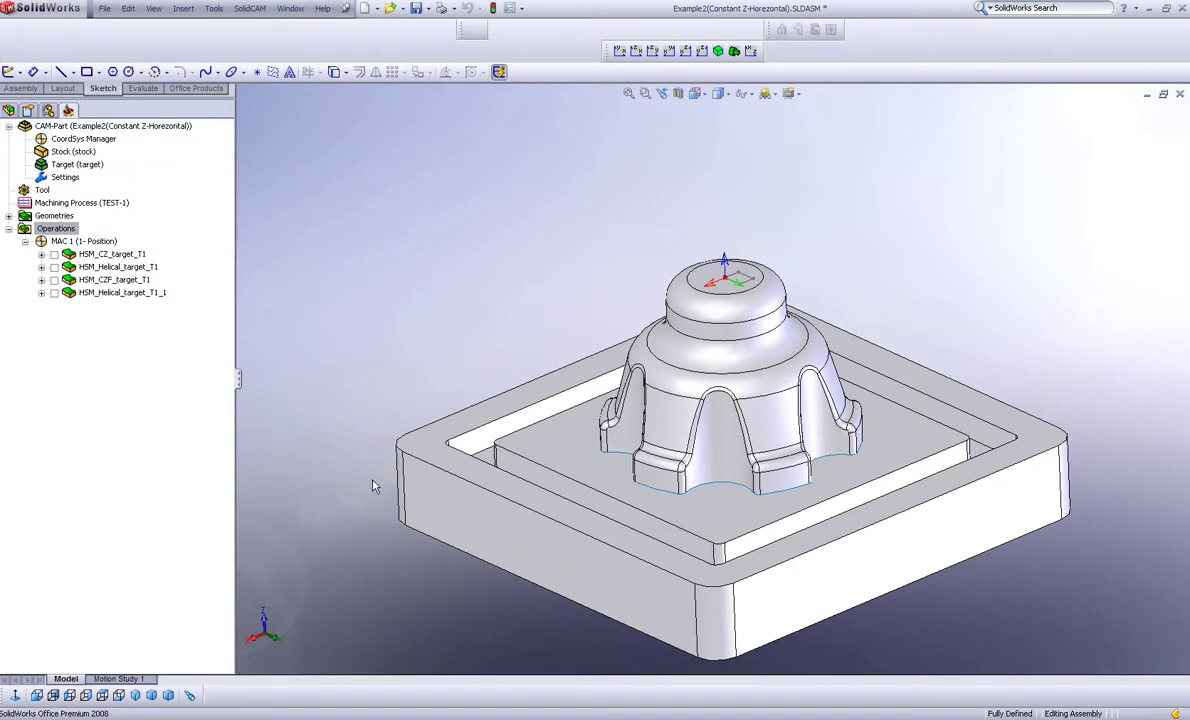
left_click(512, 528)
middle_click_drag(512, 528, 495, 560)
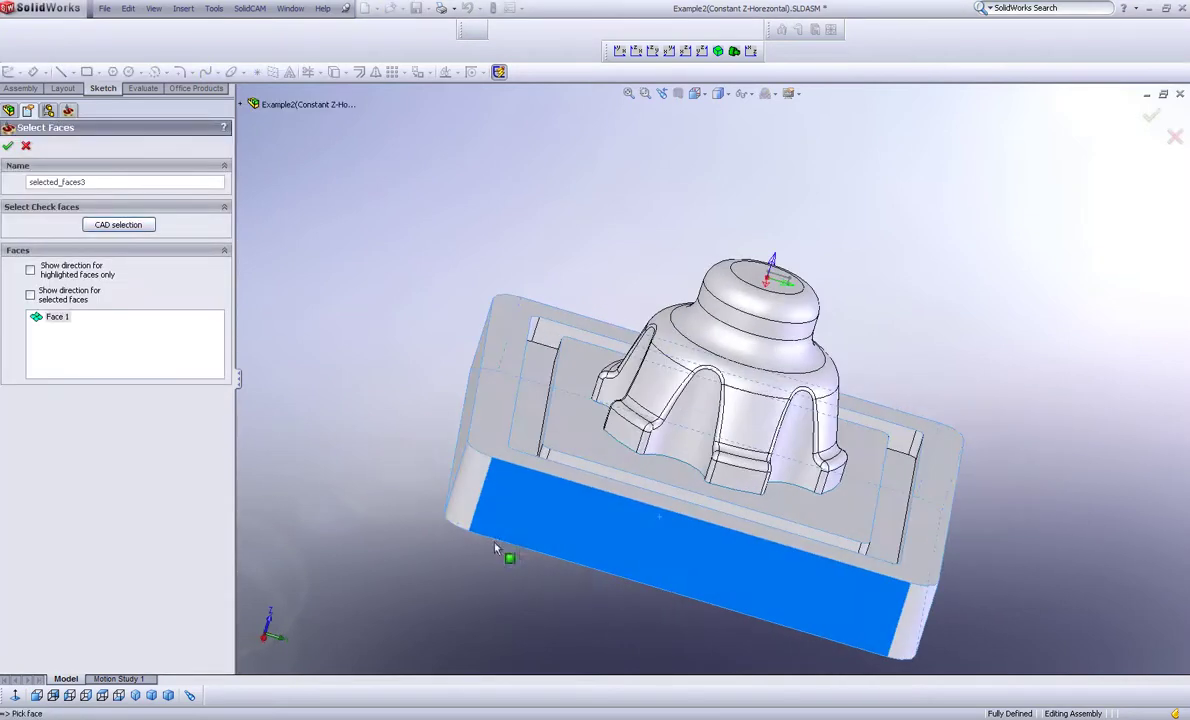
left_click(486, 494)
middle_click_drag(428, 481, 523, 484)
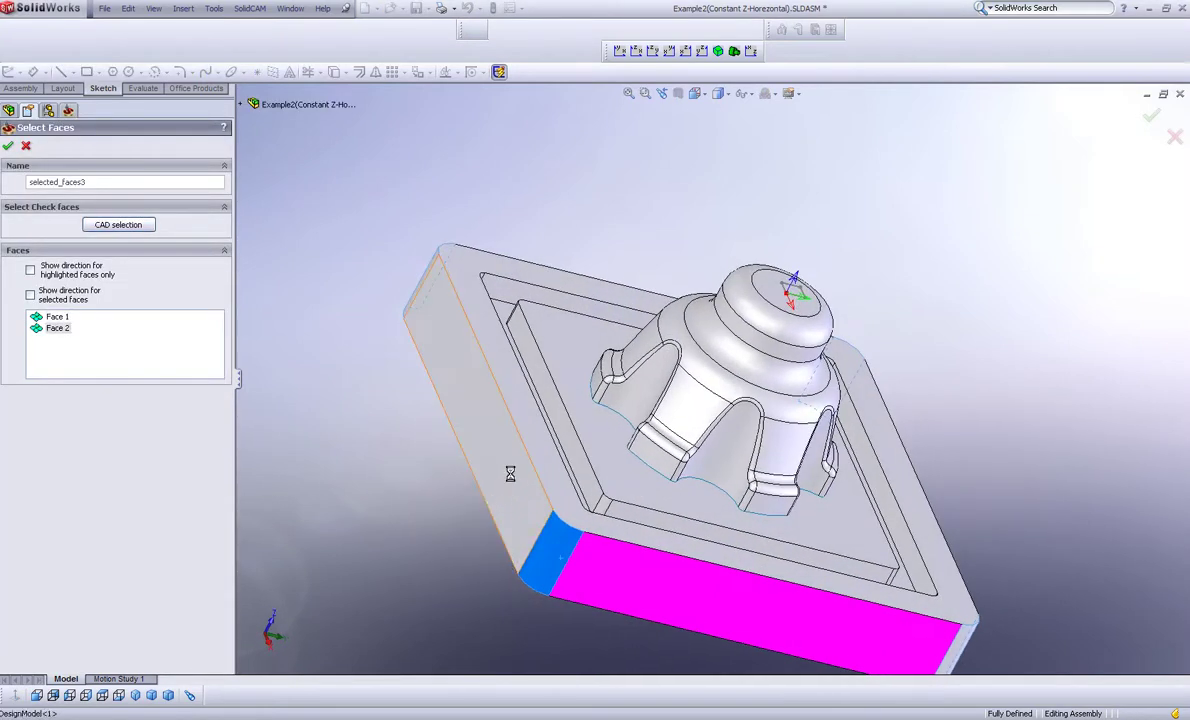
left_click(478, 437)
middle_click_drag(478, 437, 1025, 185)
left_click(1025, 185)
left_click(985, 230)
left_click(972, 325)
Add the rounded corner and last front side faces, confirming all nine drive faces.
middle_click_drag(972, 325, 1062, 310)
middle_click_drag(907, 500, 853, 452)
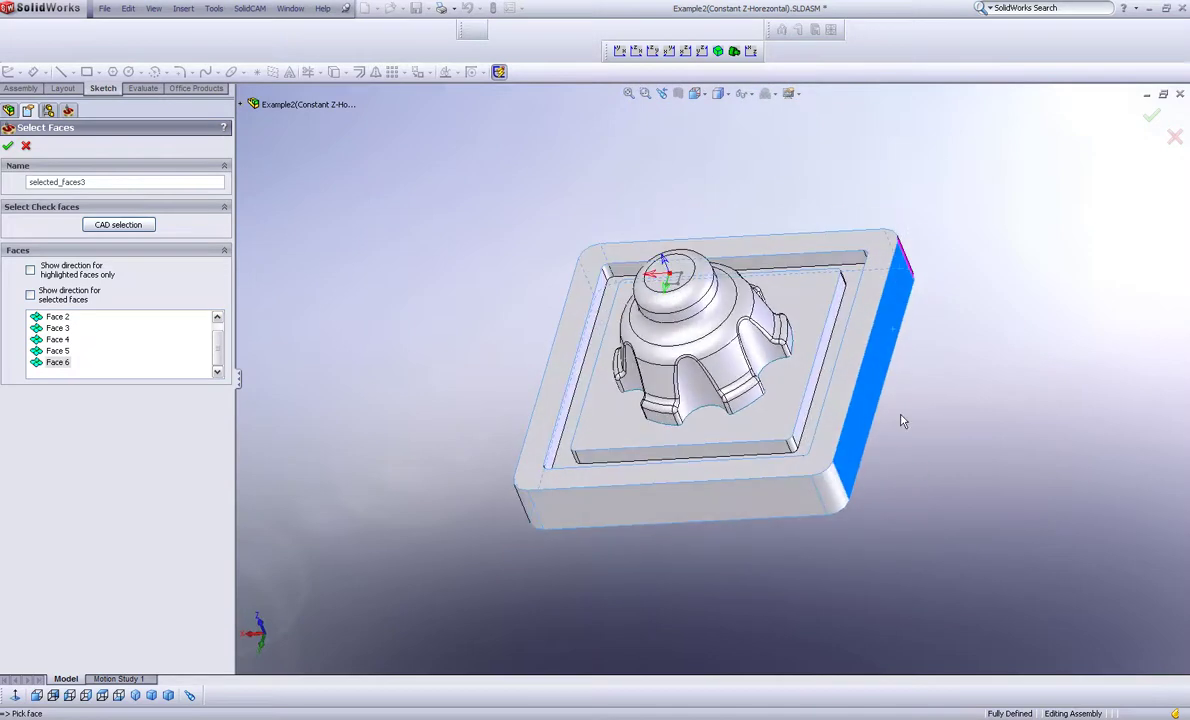
left_click(842, 498)
left_click(766, 505)
middle_click_drag(640, 590, 657, 544)
left_click(615, 499)
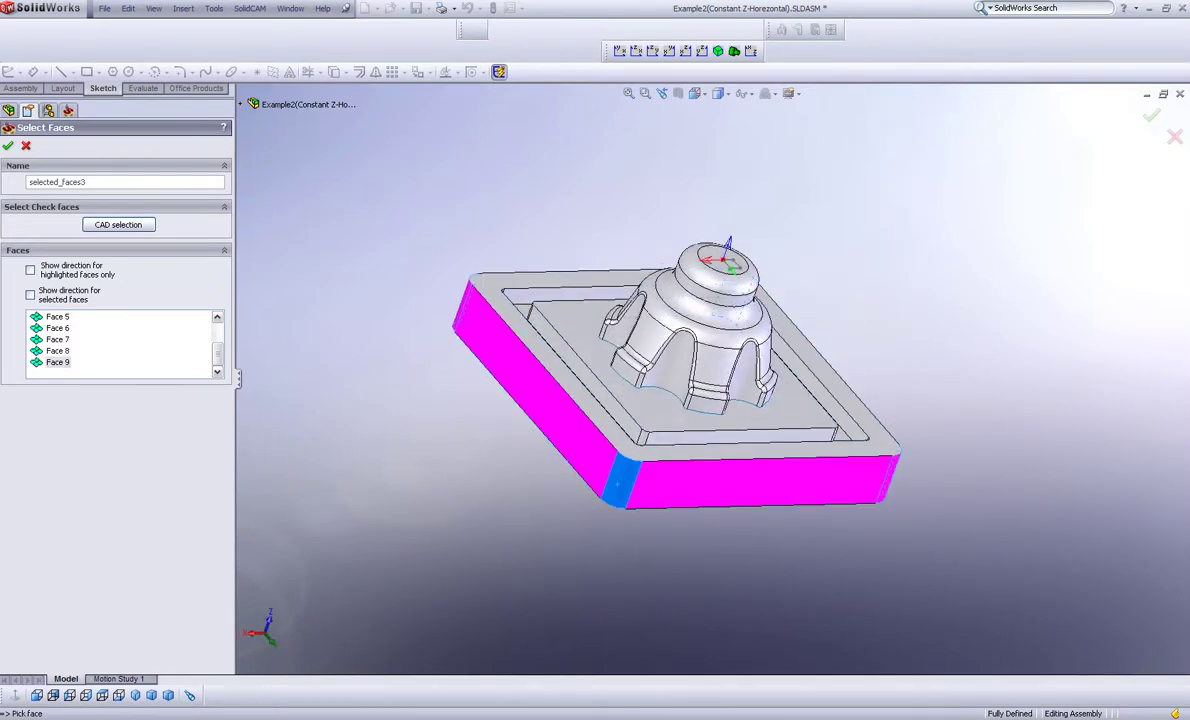
left_click(8, 145)
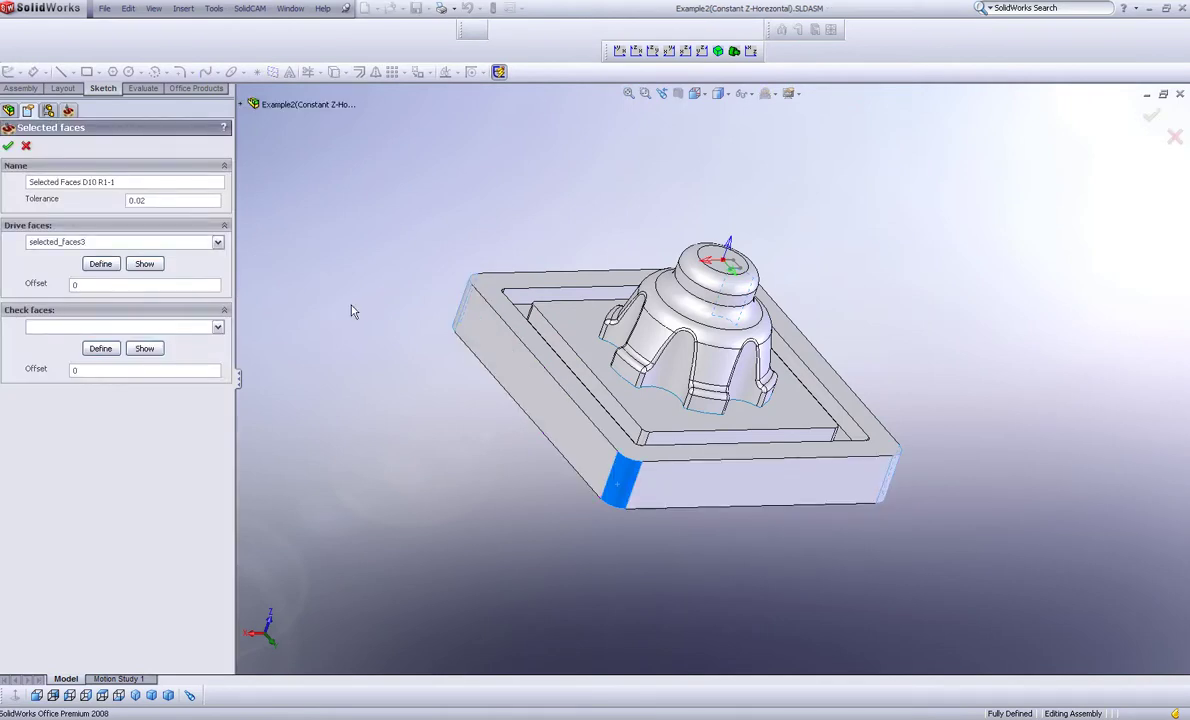
key("Return")
left_click(384, 271)
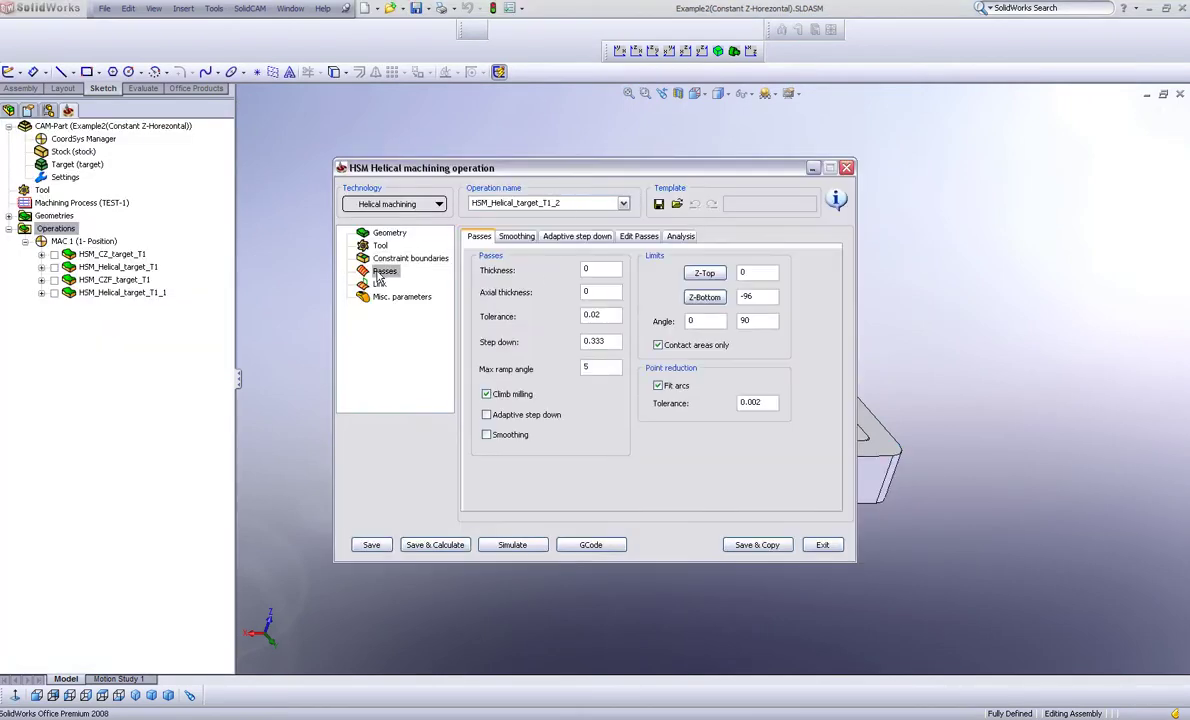
Set Z-Top -66 from the pocket floor, Z-Bottom -96 from the bottom edge, step down 3.
left_click(704, 273)
left_click(659, 428)
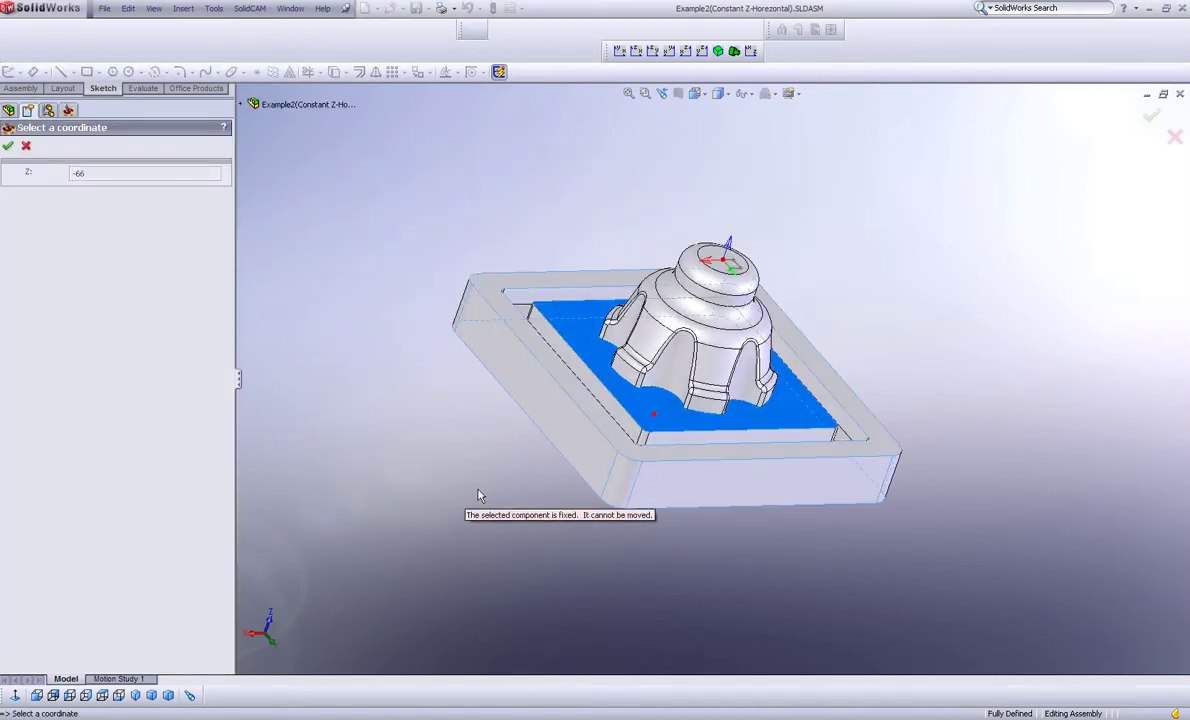
left_click(8, 147)
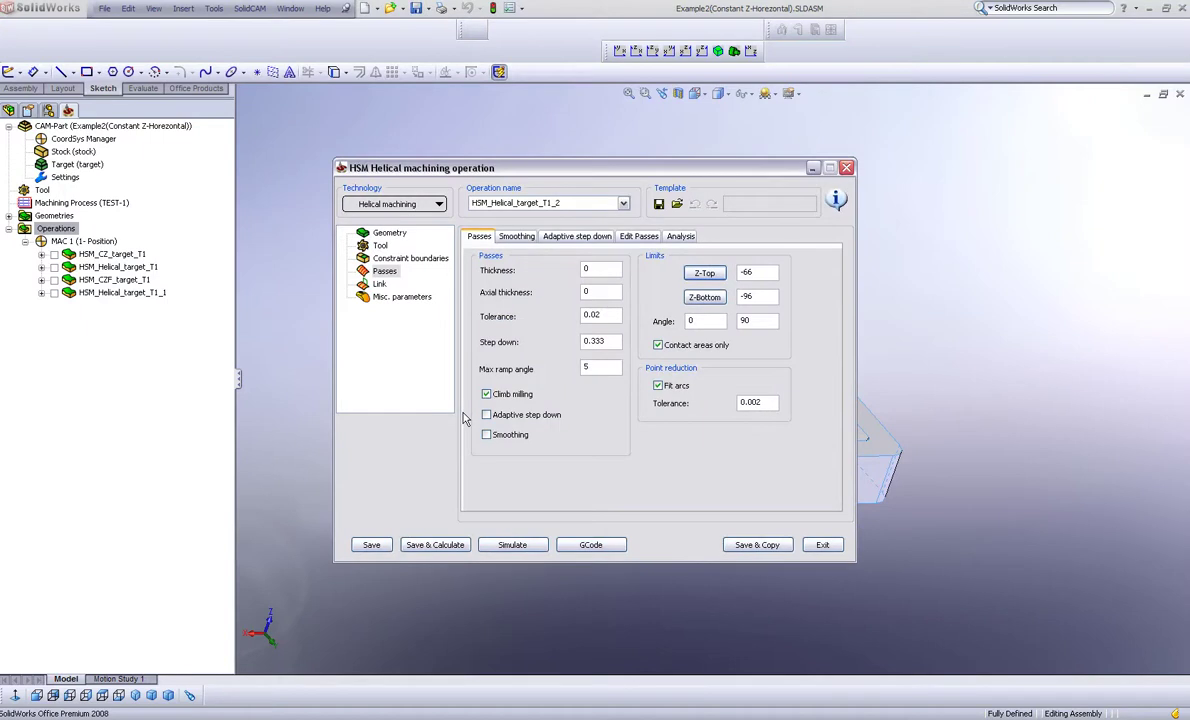
left_click(704, 298)
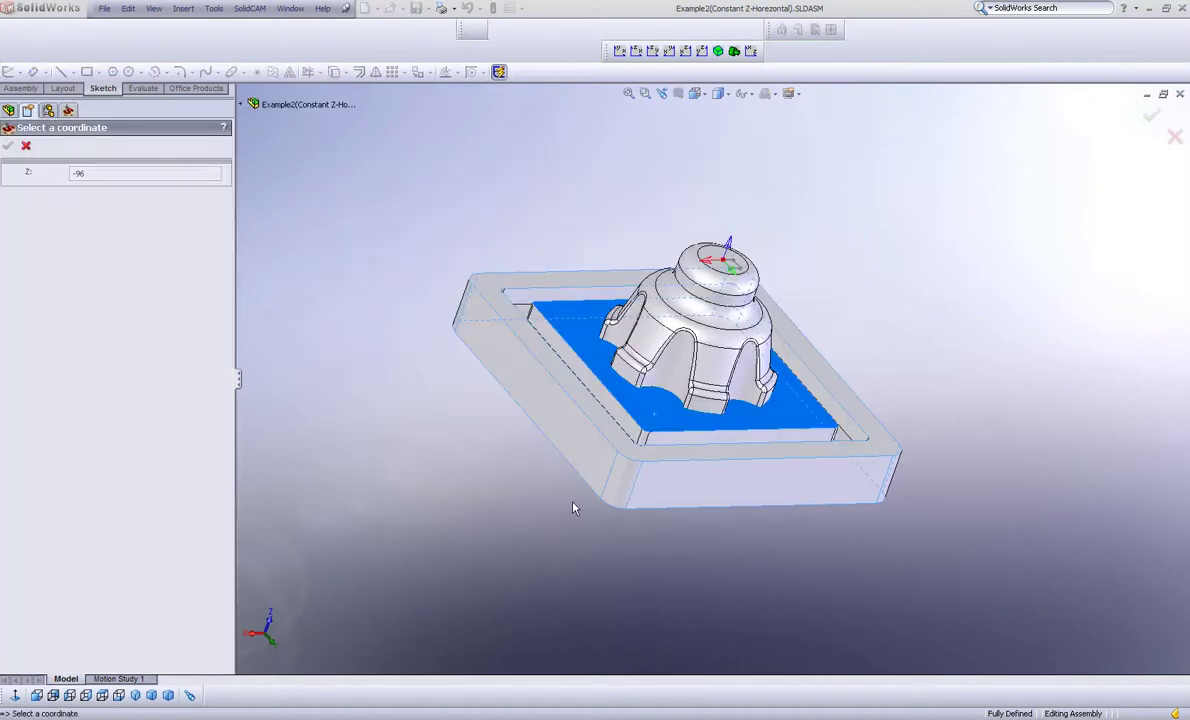
left_click(580, 476)
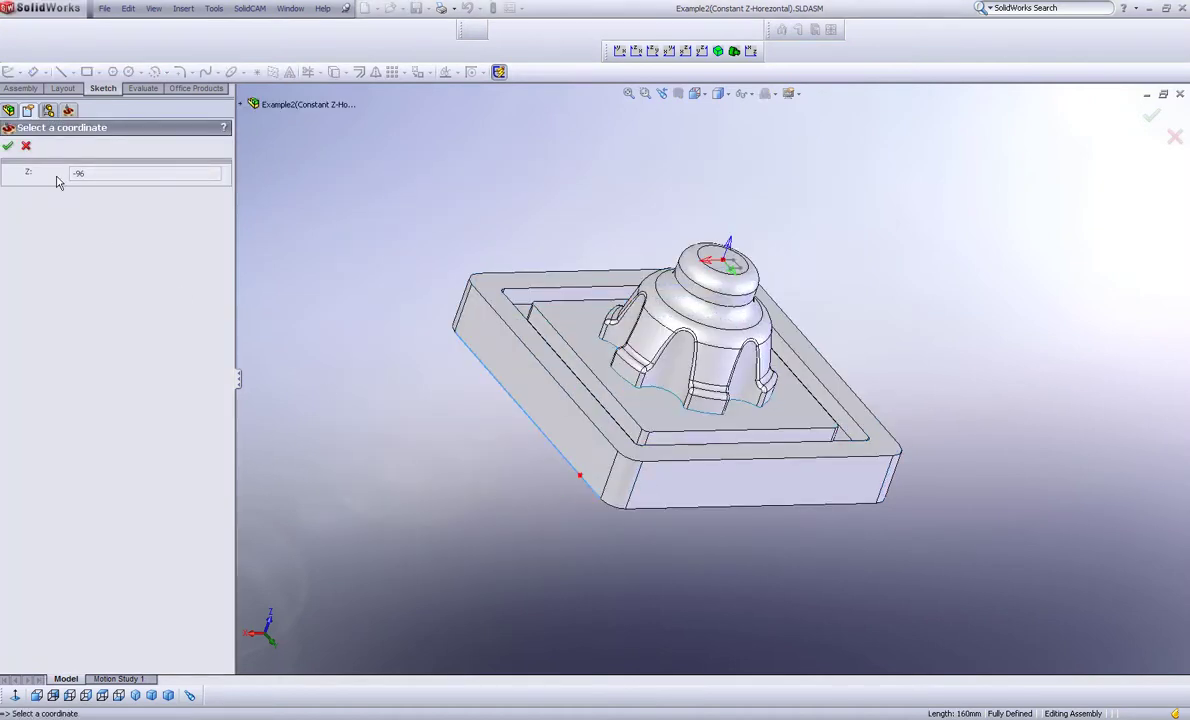
left_click(8, 147)
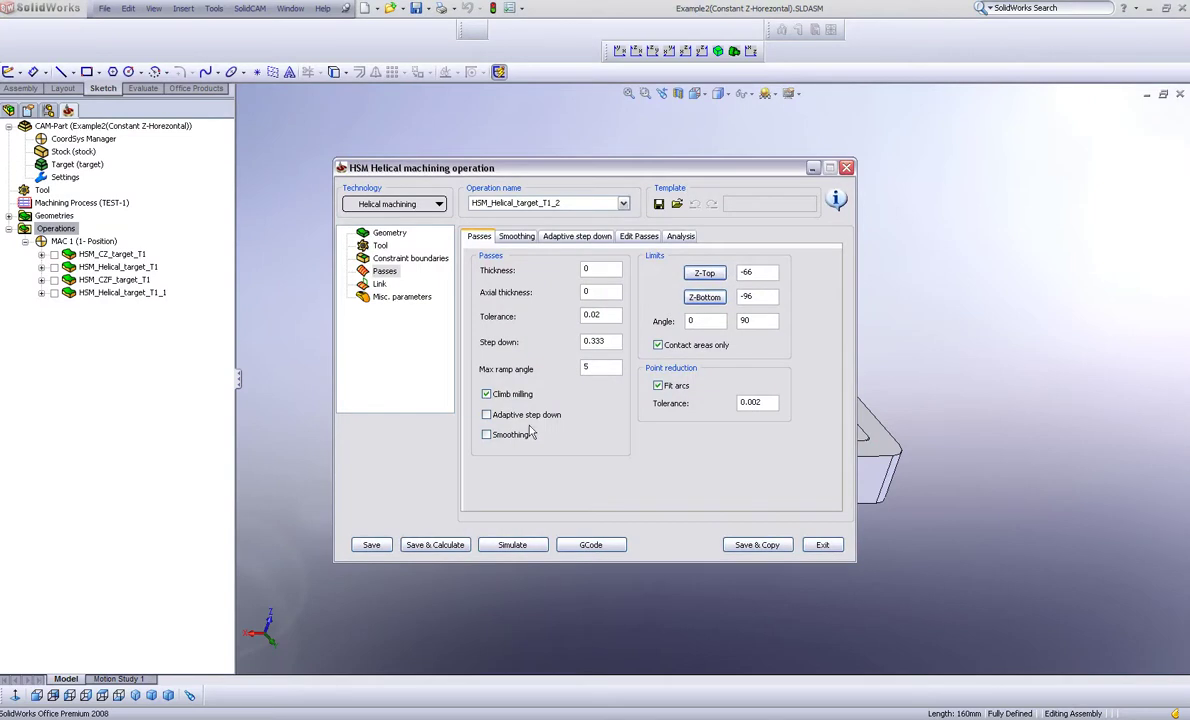
double_click(615, 341)
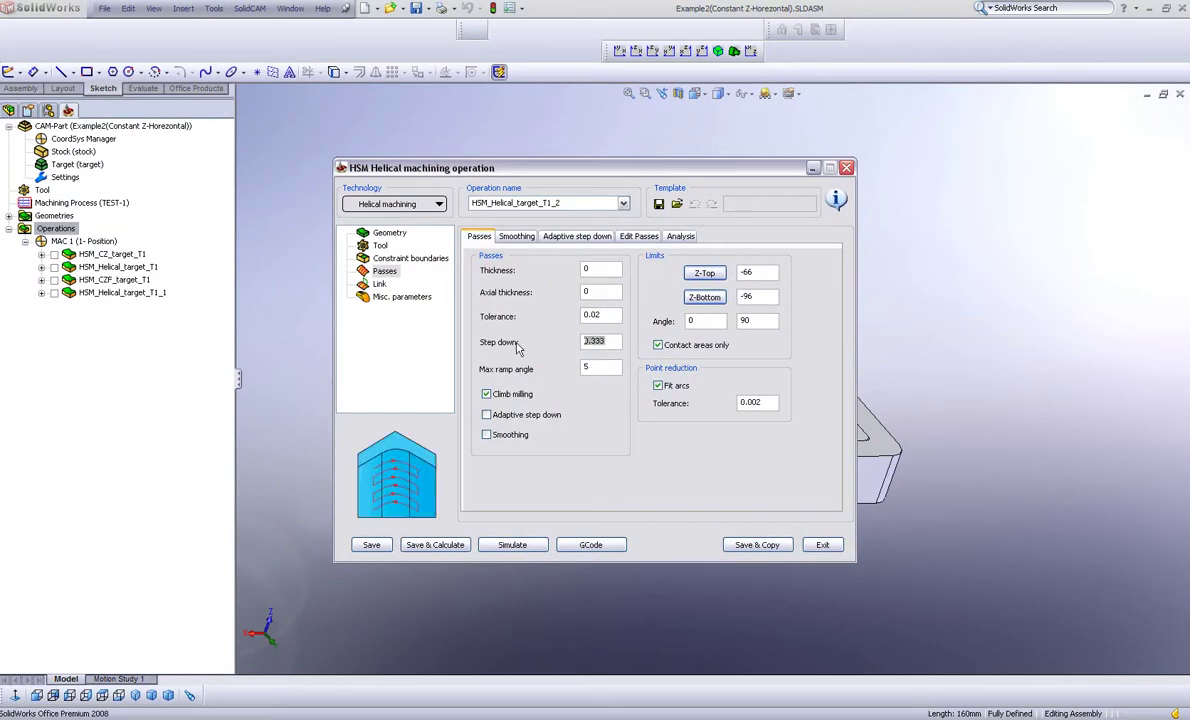
type("3")
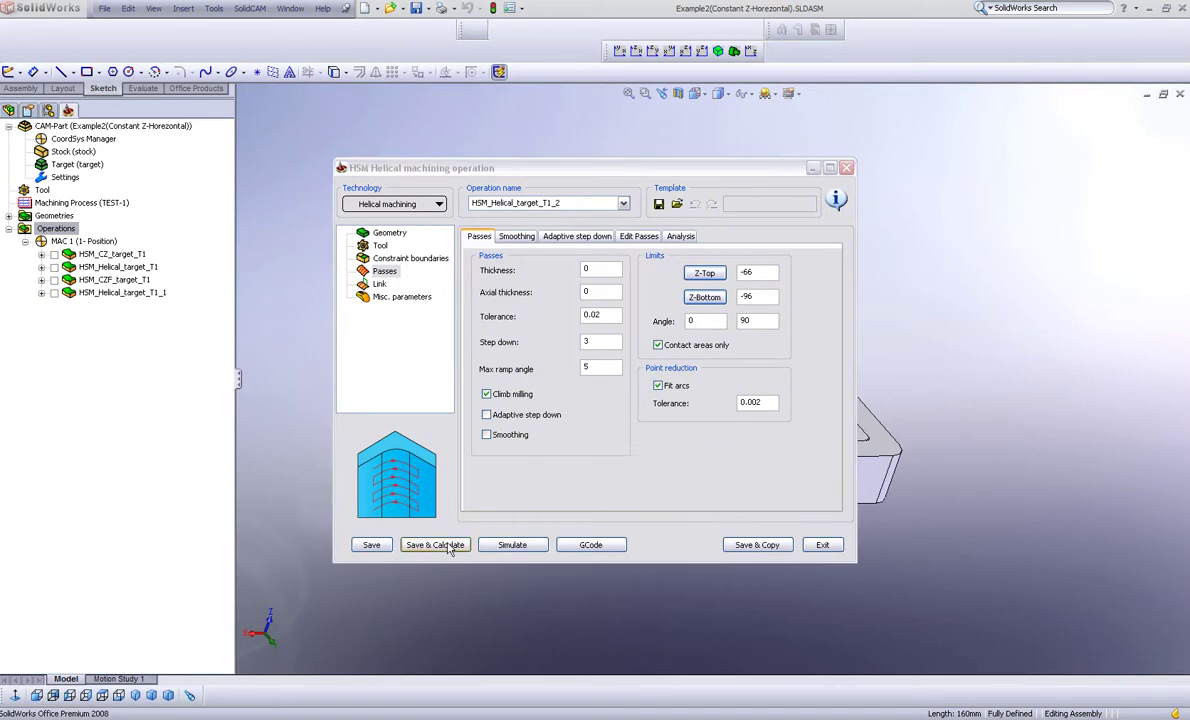
Play the HSM_Helical_target_T1_2 simulation and orbit to inspect passes around the outer walls.
left_click(520, 545)
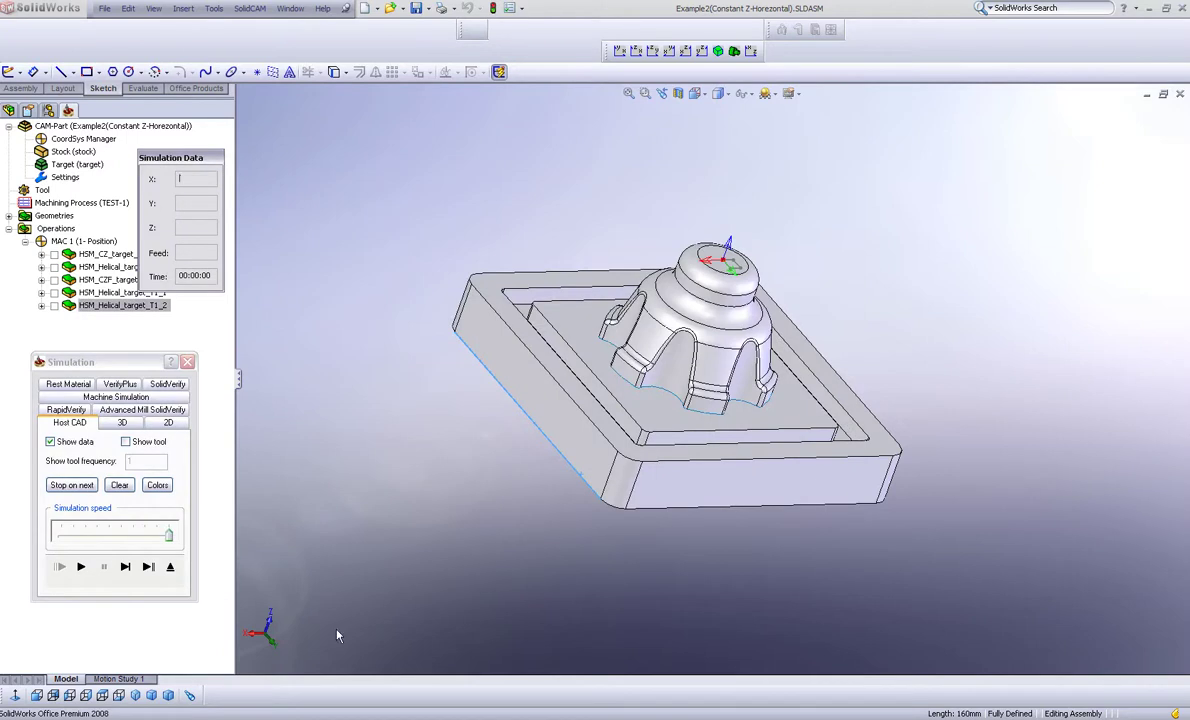
left_click(77, 530)
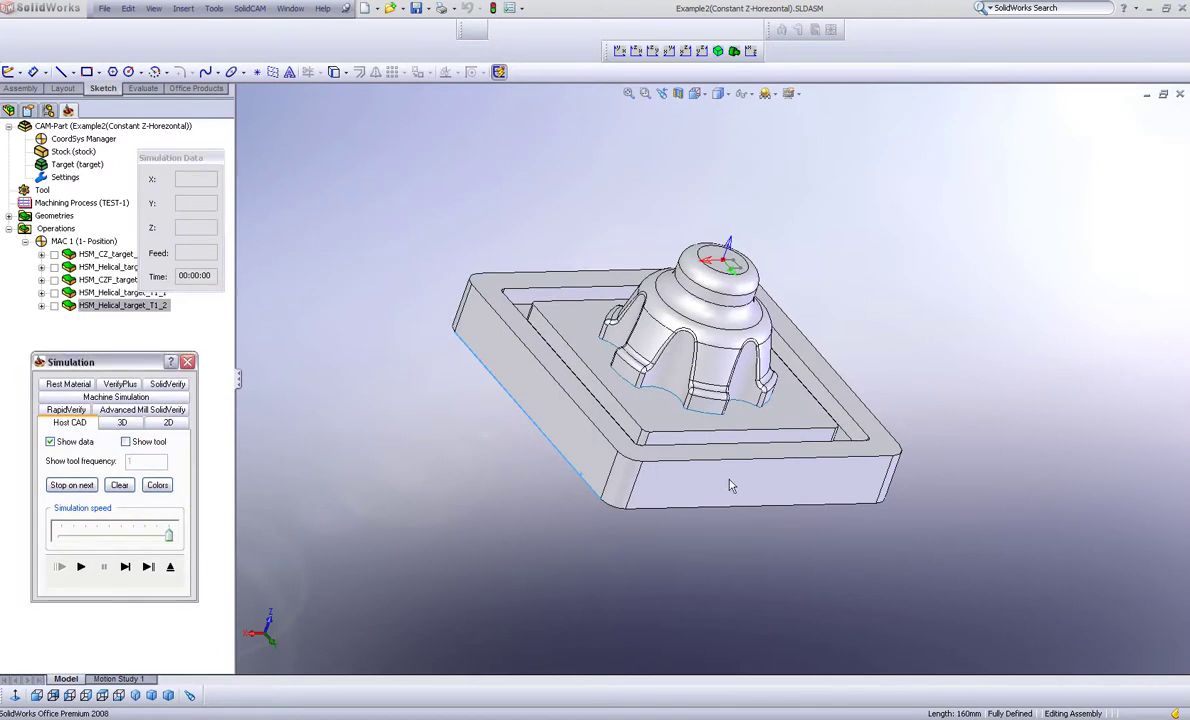
left_click(81, 566)
middle_click_drag(670, 463, 675, 433)
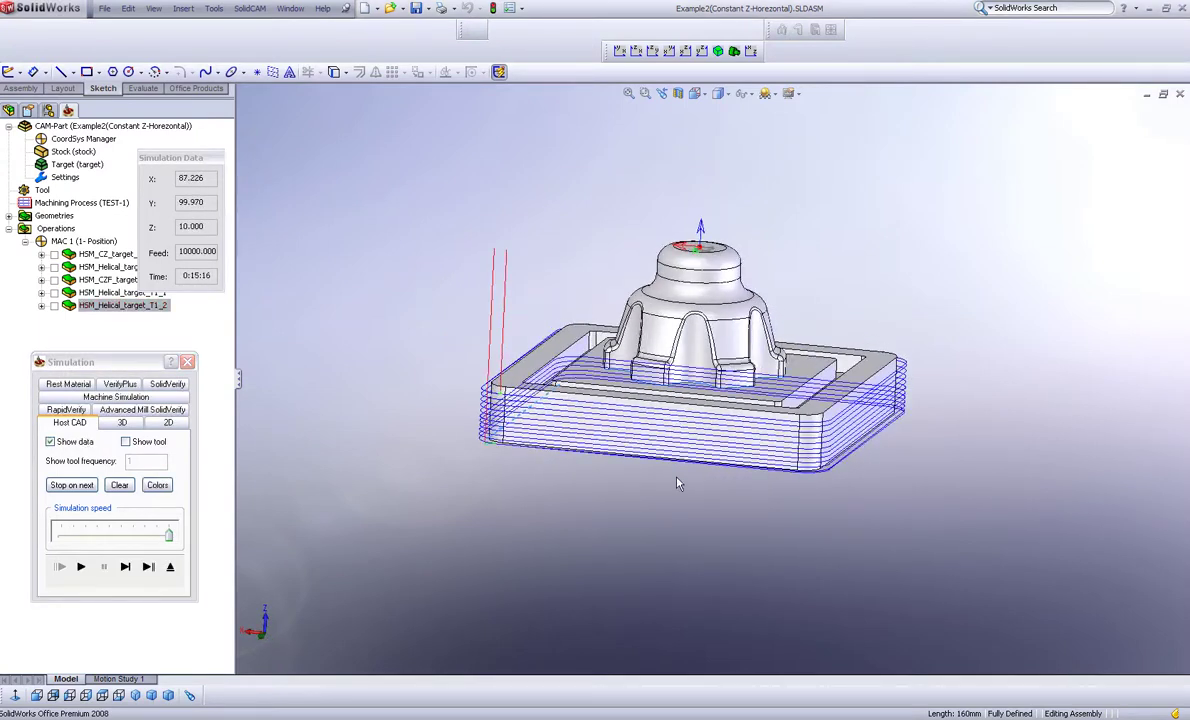
middle_click_drag(676, 484, 541, 487)
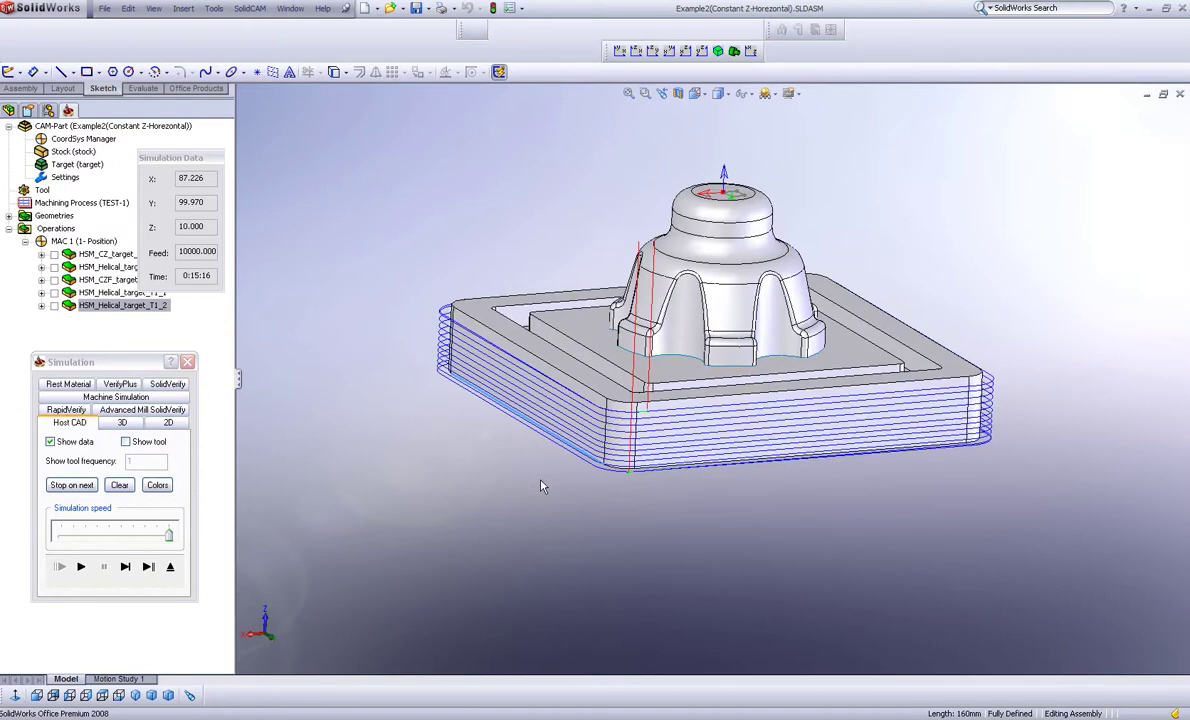